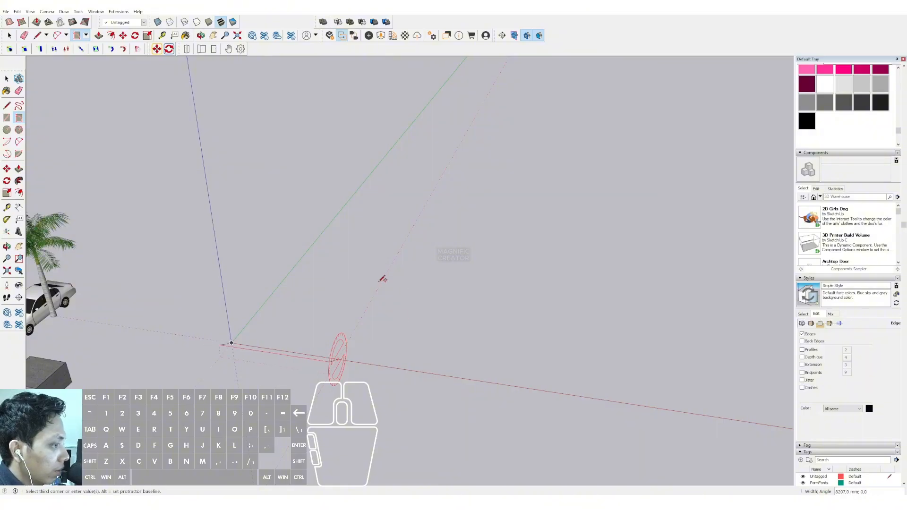
Draw a 6000 by 17000 mm base rectangle on the ground with one corner at the origin
{"action": "scroll", "coordinate": [390, 267], "scroll_direction": "up", "scroll_amount": 2}
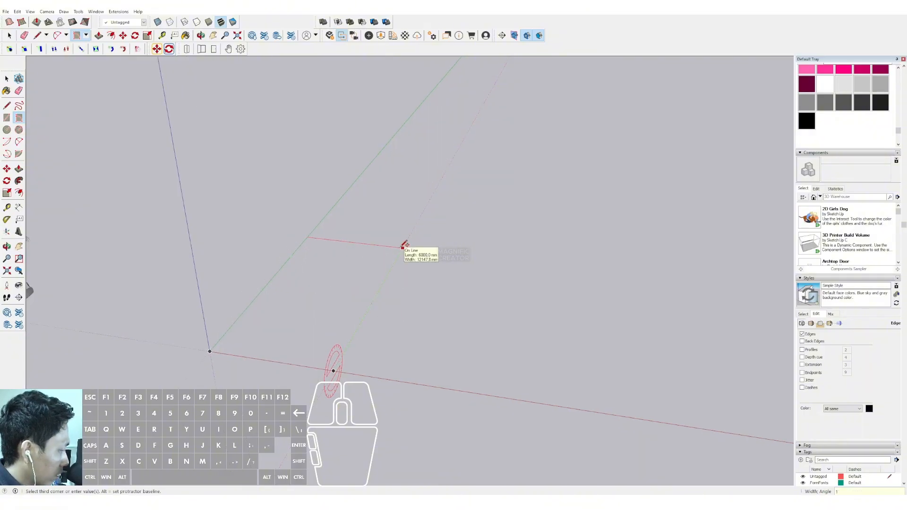
{"action": "key", "text": "Return"}
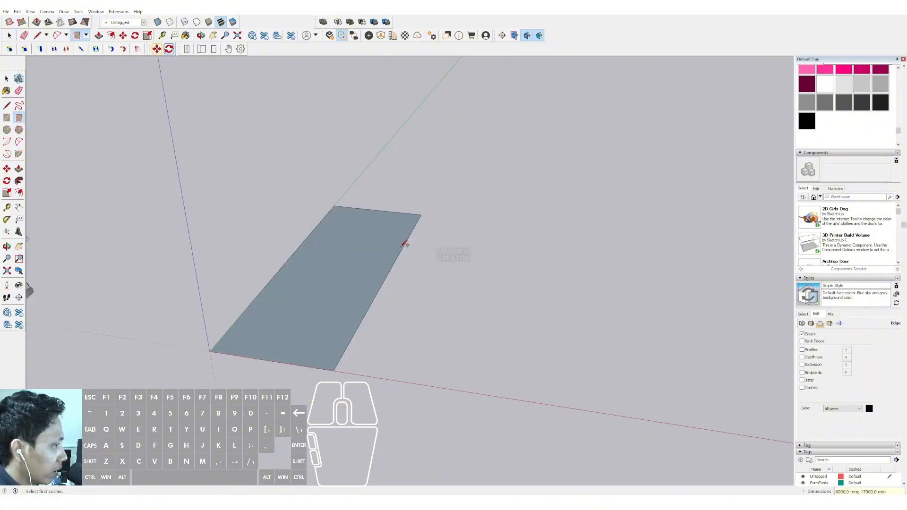
Push/pull the base rectangle up 400 mm into a solid slab
{"action": "scroll", "coordinate": [348, 293], "scroll_direction": "up", "scroll_amount": 2}
{"action": "middle_click_drag", "start_coordinate": [344, 312], "coordinate": [298, 342]}
{"action": "left_click", "coordinate": [282, 342]}
{"action": "scroll", "coordinate": [285, 344], "scroll_direction": "up", "scroll_amount": 2}
{"action": "left_click", "coordinate": [18, 169]}
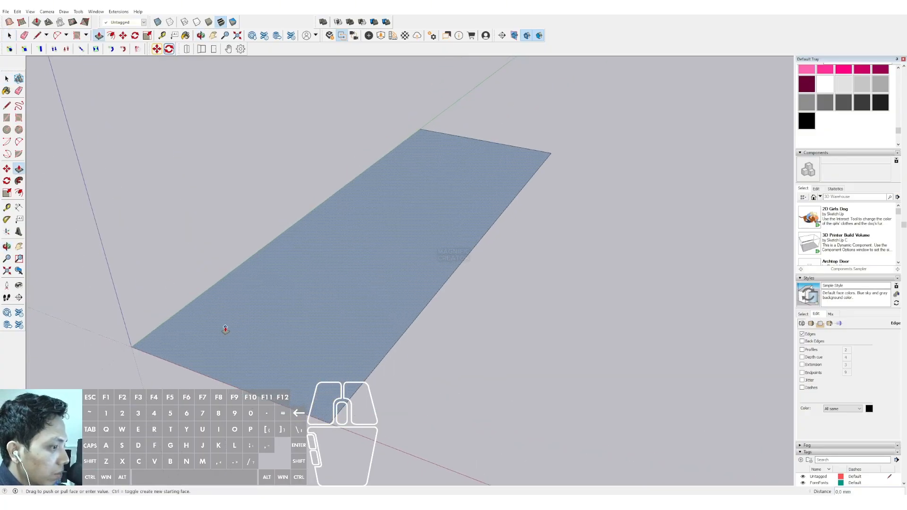
{"action": "left_click", "coordinate": [225, 328]}
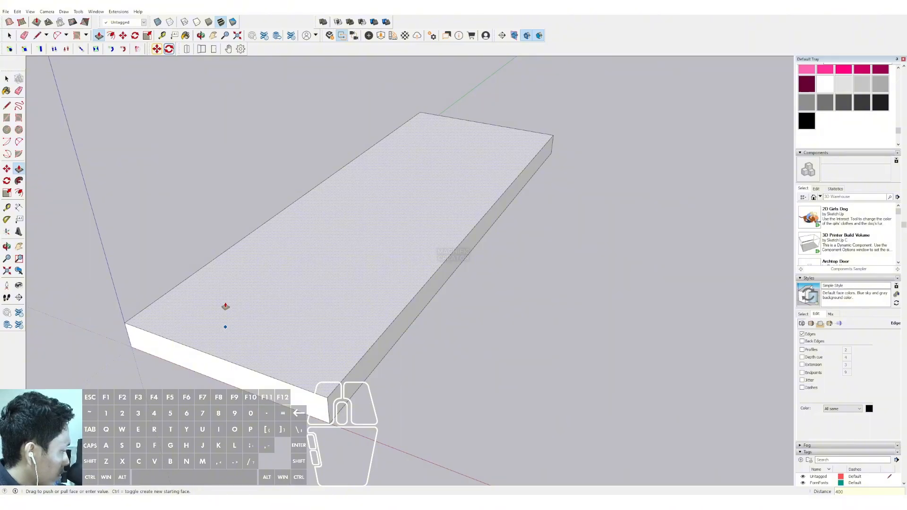
{"action": "key", "text": "Return"}
{"action": "key", "text": "space"}
Copy the slab's short front top edge back across the top face to divide off a front strip
{"action": "middle_click_drag", "start_coordinate": [236, 339], "coordinate": [198, 354]}
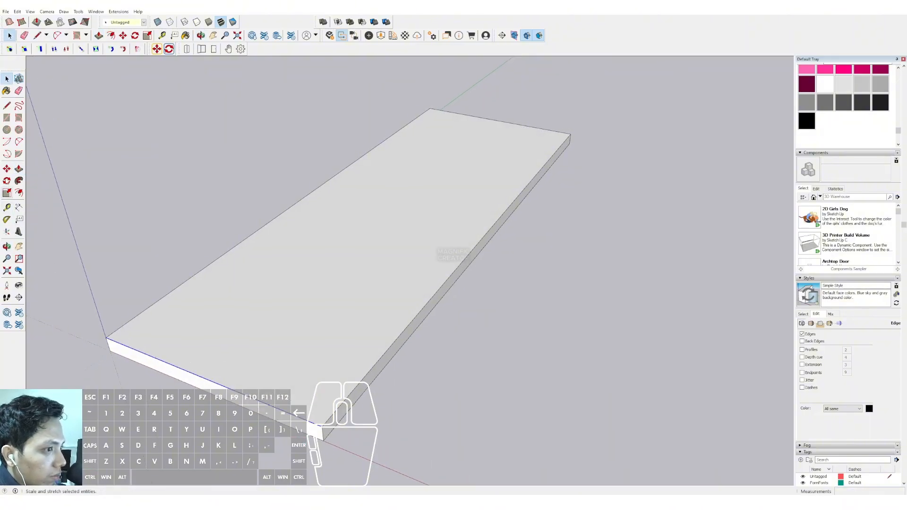
{"action": "scroll", "coordinate": [255, 381], "scroll_direction": "up", "scroll_amount": 1}
{"action": "key", "text": "ctrl"}
{"action": "left_click", "coordinate": [259, 403]}
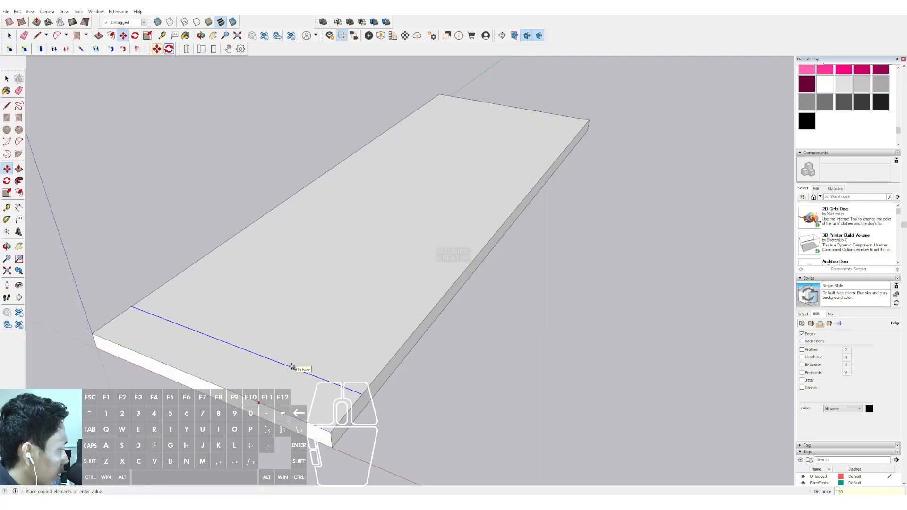
{"action": "key", "text": "space"}
Push the front strip of the slab down 50 mm to form a step
{"action": "scroll", "coordinate": [269, 359], "scroll_direction": "down", "scroll_amount": 1}
{"action": "middle_click_drag", "start_coordinate": [263, 357], "coordinate": [291, 312], "text": "shift"}
{"action": "middle_click_drag", "start_coordinate": [291, 312], "coordinate": [256, 307]}
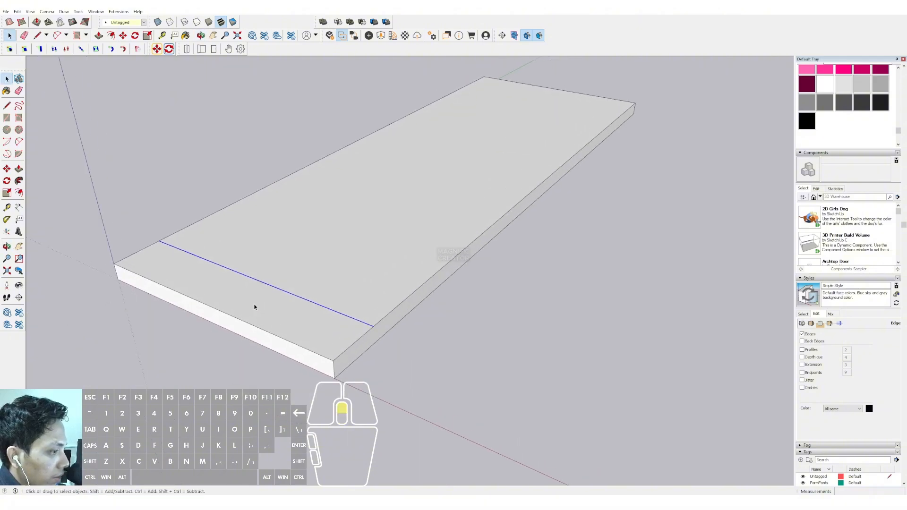
{"action": "scroll", "coordinate": [222, 284], "scroll_direction": "up", "scroll_amount": 2}
{"action": "scroll", "coordinate": [202, 270], "scroll_direction": "up", "scroll_amount": 1}
{"action": "key", "text": "p"}
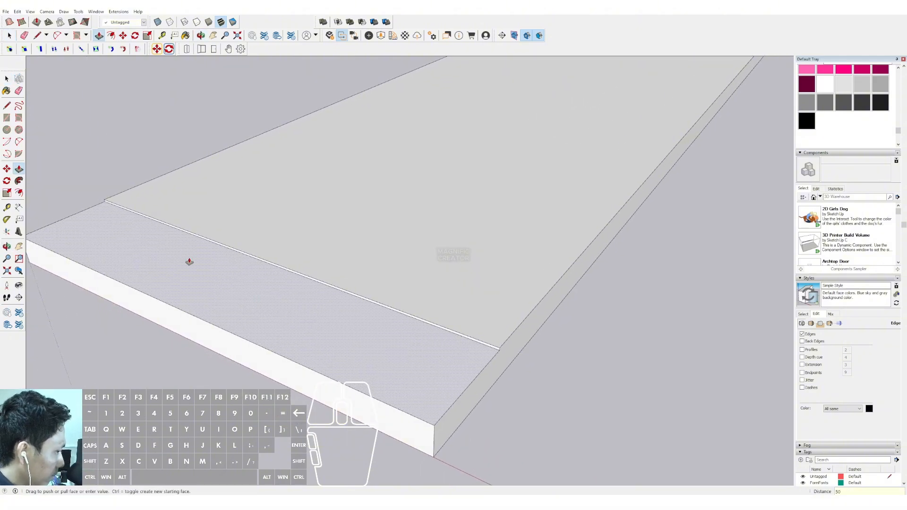
{"action": "key", "text": "Return"}
{"action": "key", "text": "space"}
Select all the connected geometry of the slab and make it a group
{"action": "scroll", "coordinate": [311, 328], "scroll_direction": "down", "scroll_amount": 4}
{"action": "middle_click_drag", "start_coordinate": [349, 336], "coordinate": [376, 332], "text": "shift"}
{"action": "triple_click", "coordinate": [371, 326]}
{"action": "right_click", "coordinate": [371, 325]}
{"action": "left_click", "coordinate": [400, 386]}
{"action": "left_click", "coordinate": [180, 278]}
Draw a rectangle covering the raised top of the slab, from the step's corner to the opposite back corner
{"action": "middle_click_drag", "start_coordinate": [180, 278], "coordinate": [238, 288]}
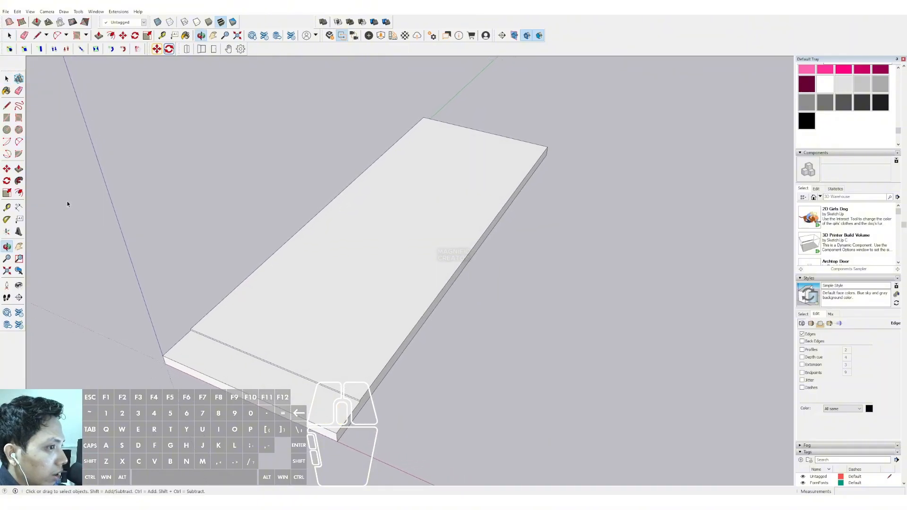
{"action": "left_click", "coordinate": [6, 118]}
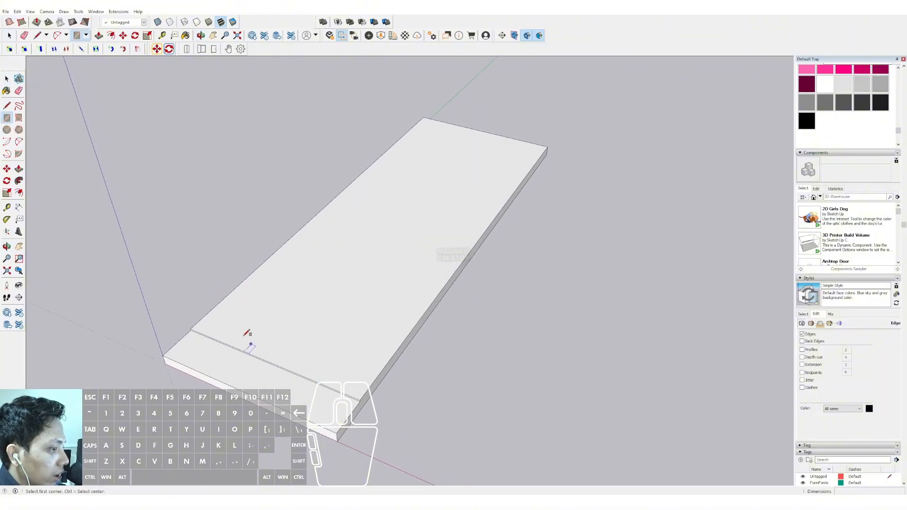
{"action": "scroll", "coordinate": [247, 333], "scroll_direction": "up", "scroll_amount": 2}
{"action": "left_click", "coordinate": [177, 329]}
{"action": "scroll", "coordinate": [350, 369], "scroll_direction": "down", "scroll_amount": 1}
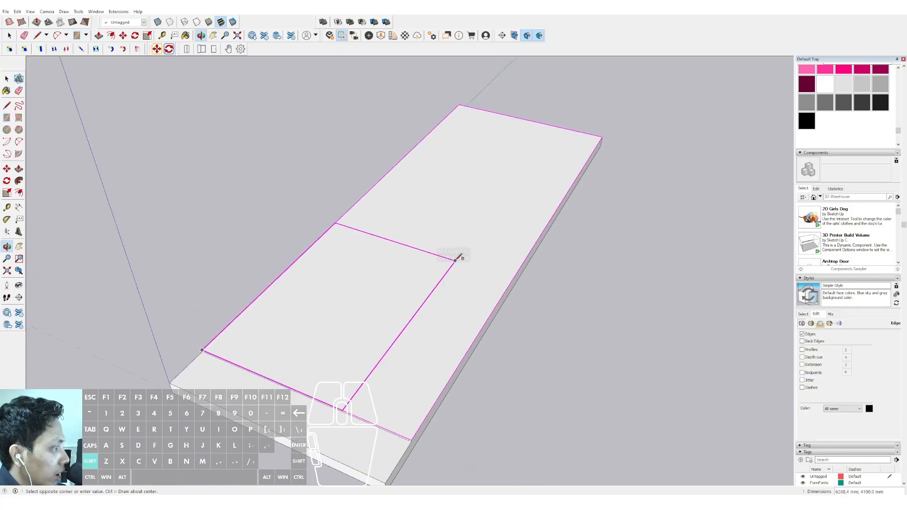
{"action": "left_click", "coordinate": [602, 137]}
{"action": "key", "text": "space"}
Offset the new top rectangle's outline inward to mark the wall thickness
{"action": "scroll", "coordinate": [543, 212], "scroll_direction": "down", "scroll_amount": 2}
{"action": "middle_click_drag", "start_coordinate": [520, 232], "coordinate": [537, 223]}
{"action": "scroll", "coordinate": [522, 231], "scroll_direction": "up", "scroll_amount": 2}
{"action": "left_click", "coordinate": [520, 231]}
{"action": "scroll", "coordinate": [514, 214], "scroll_direction": "down", "scroll_amount": 1}
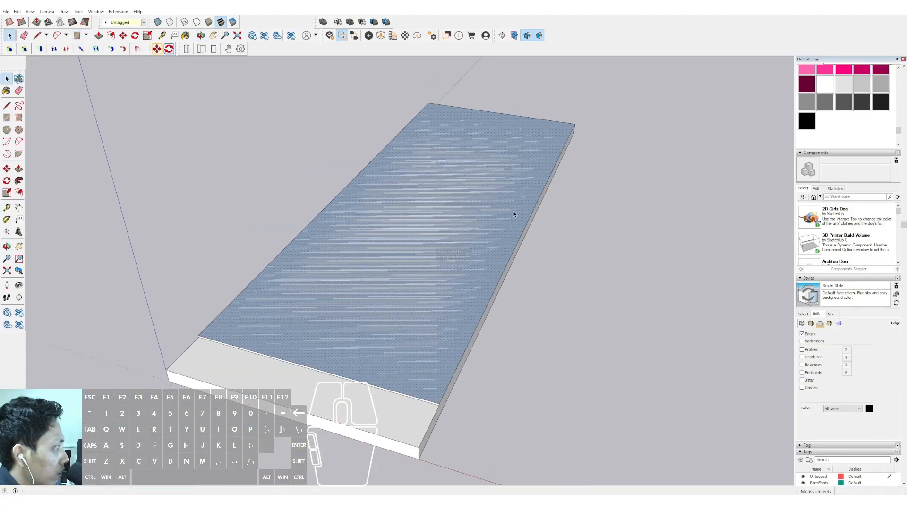
{"action": "left_click", "coordinate": [541, 190]}
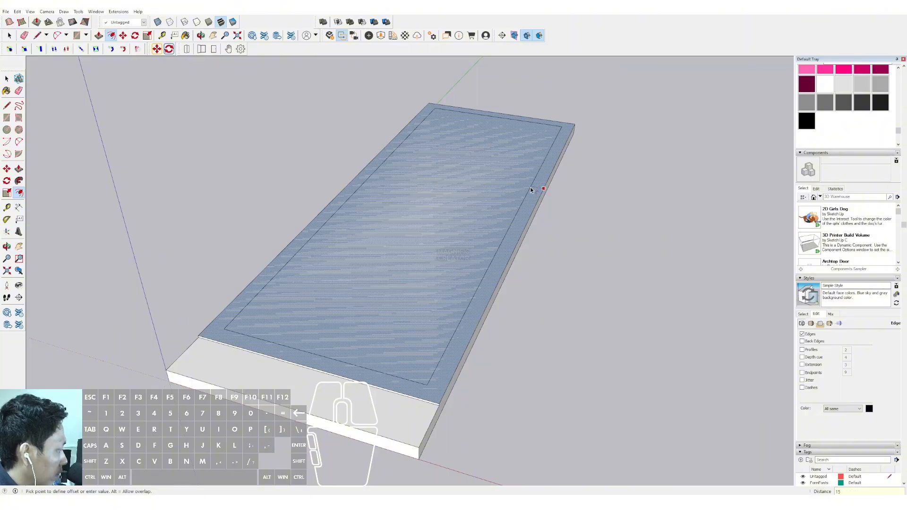
{"action": "left_click", "coordinate": [531, 190]}
{"action": "scroll", "coordinate": [306, 276], "scroll_direction": "up", "scroll_amount": 2}
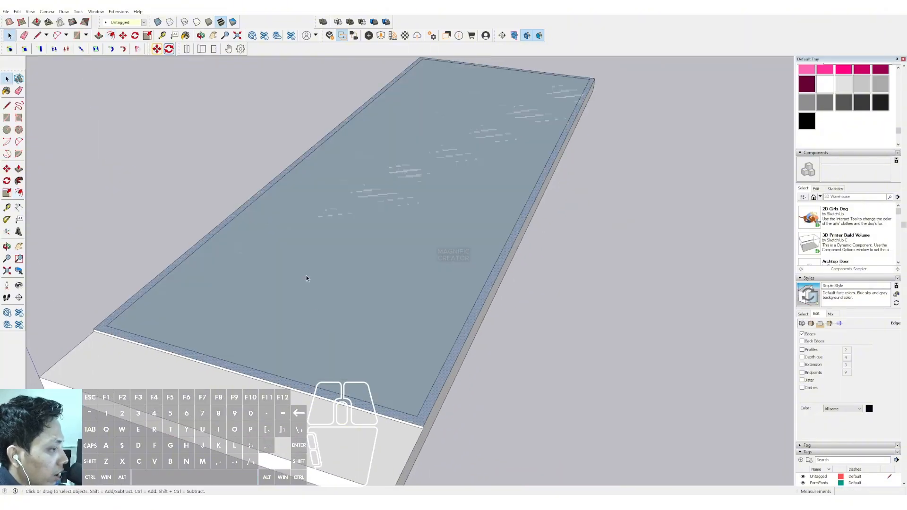
Erase the inner face inside the offset outline, leaving only the wall ring
{"action": "scroll", "coordinate": [308, 298], "scroll_direction": "up", "scroll_amount": 2}
{"action": "key", "text": "p"}
{"action": "key", "text": "space"}
{"action": "right_click", "coordinate": [297, 287]}
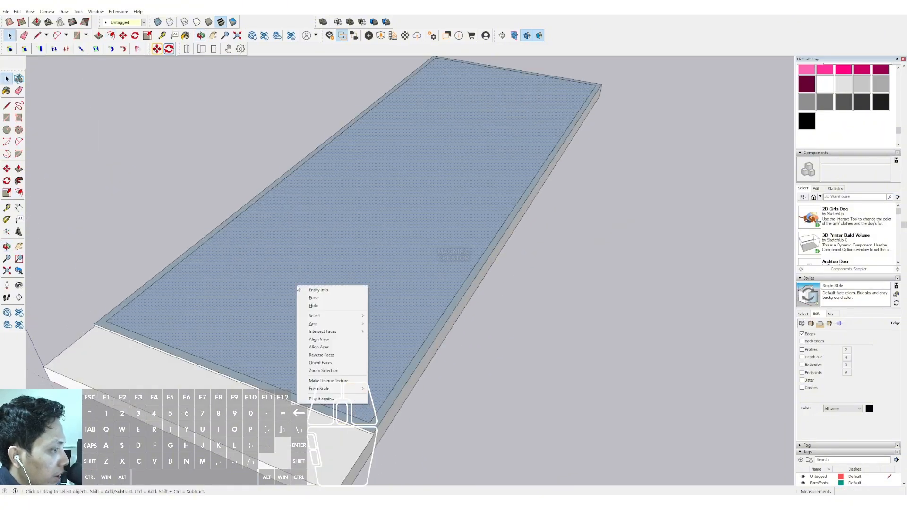
{"action": "left_click", "coordinate": [311, 298]}
Push/pull the wall ring up 3500 mm
{"action": "scroll", "coordinate": [447, 324], "scroll_direction": "up", "scroll_amount": 1}
{"action": "scroll", "coordinate": [448, 319], "scroll_direction": "down", "scroll_amount": 5}
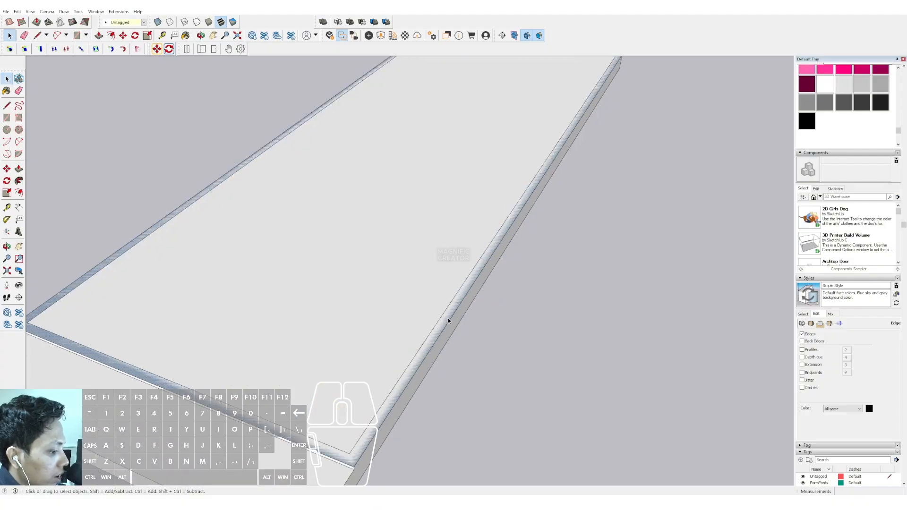
{"action": "key", "text": "p"}
{"action": "left_click_drag", "start_coordinate": [448, 319], "coordinate": [473, 215]}
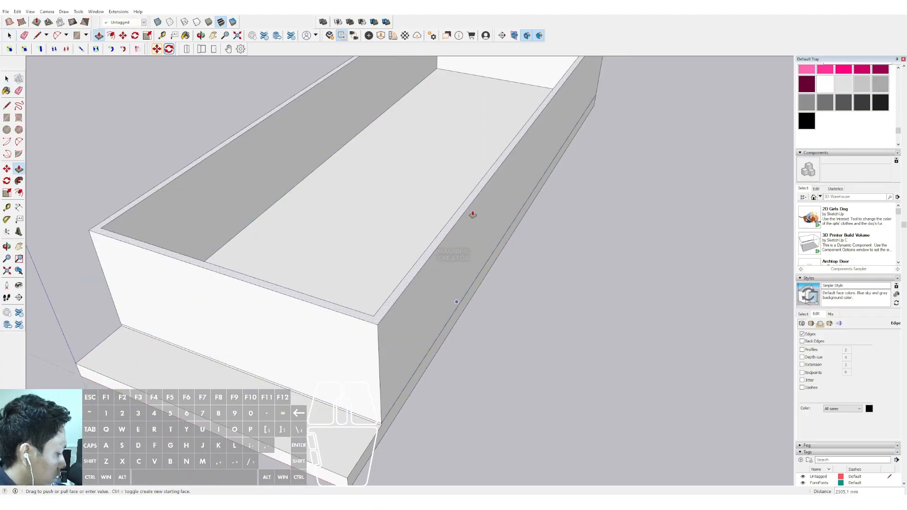
{"action": "key", "text": "Return"}
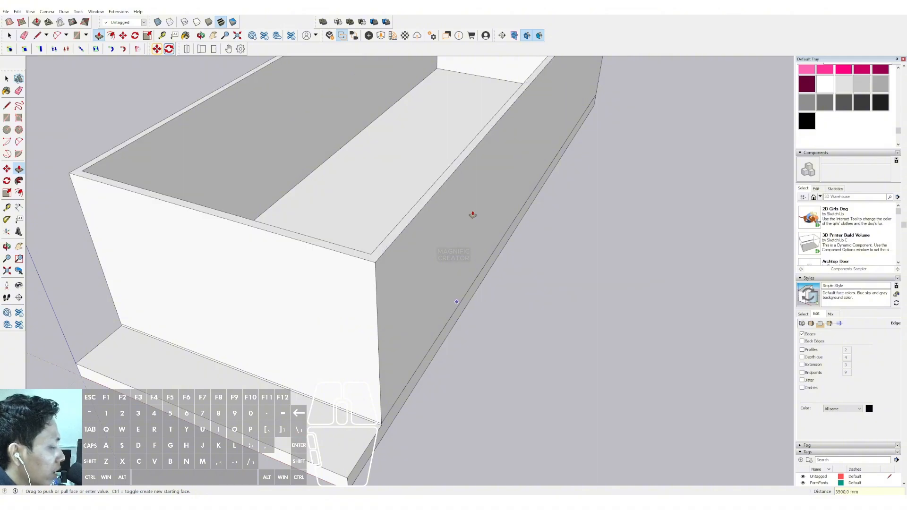
Select all the connected wall geometry and make it a group
{"action": "scroll", "coordinate": [428, 302], "scroll_direction": "down", "scroll_amount": 5}
{"action": "middle_click_drag", "start_coordinate": [409, 277], "coordinate": [401, 249]}
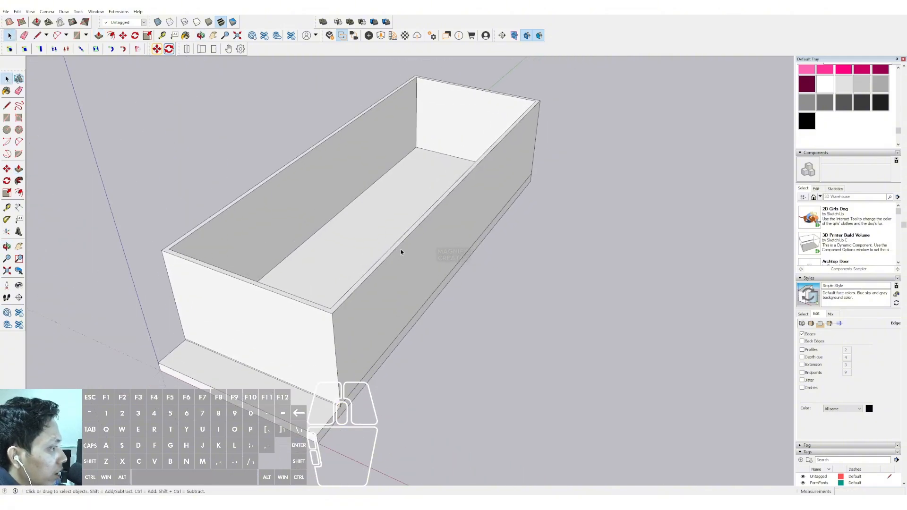
{"action": "triple_click", "coordinate": [401, 249]}
{"action": "right_click", "coordinate": [401, 249]}
{"action": "left_click", "coordinate": [411, 311]}
Draw a roof rectangle across the top of the walls between opposite corners
{"action": "scroll", "coordinate": [402, 278], "scroll_direction": "down", "scroll_amount": 2}
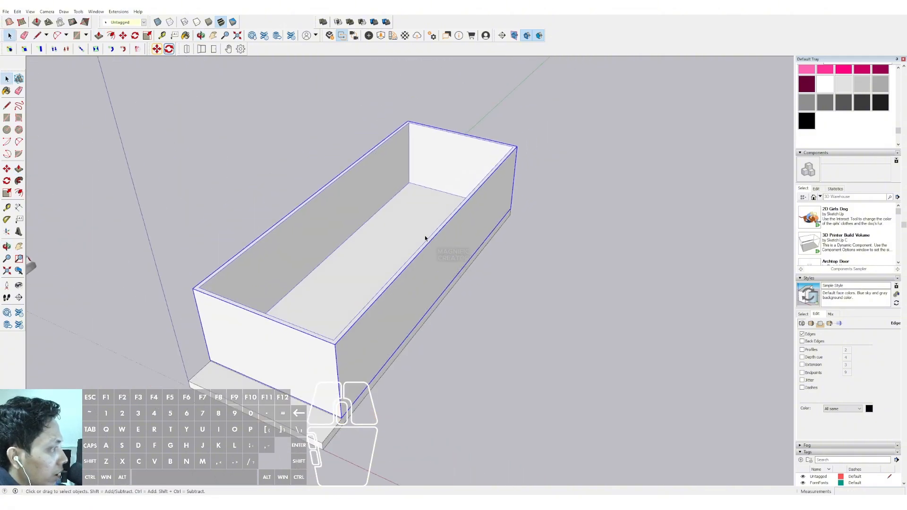
{"action": "left_click", "coordinate": [6, 118]}
{"action": "scroll", "coordinate": [473, 156], "scroll_direction": "up", "scroll_amount": 3}
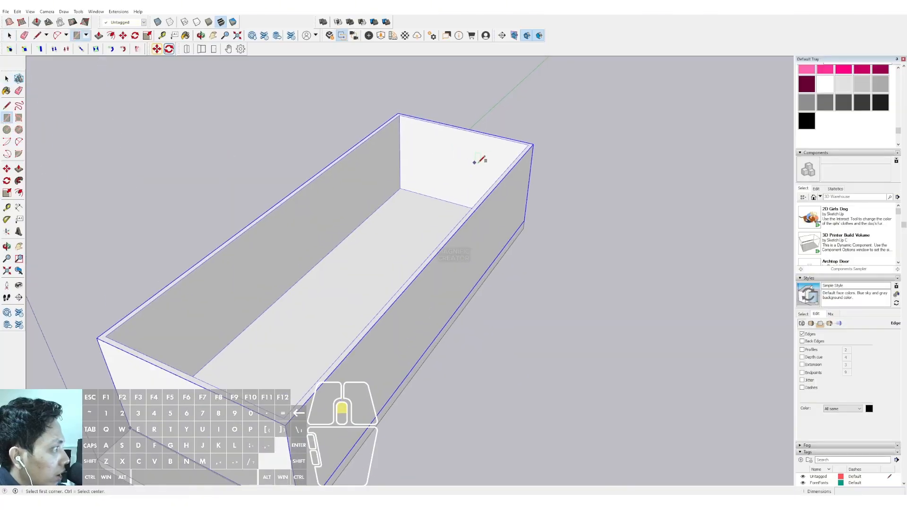
{"action": "scroll", "coordinate": [477, 172], "scroll_direction": "down", "scroll_amount": 3}
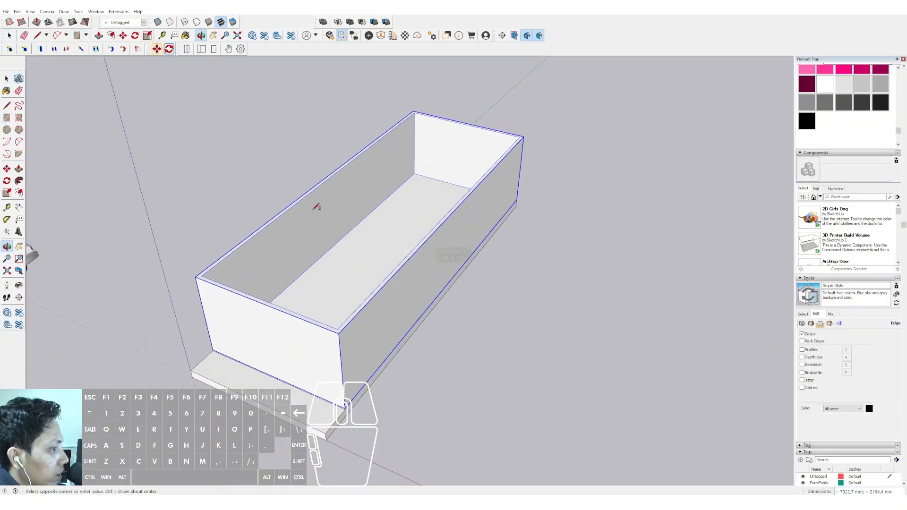
{"action": "left_click", "coordinate": [203, 273]}
{"action": "middle_click_drag", "start_coordinate": [202, 273], "coordinate": [271, 304]}
Extend the roof rectangle's short front edge forward so it overhangs the front step
{"action": "key", "text": "s"}
{"action": "left_click_drag", "start_coordinate": [267, 291], "coordinate": [308, 398]}
{"action": "scroll", "coordinate": [316, 318], "scroll_direction": "up", "scroll_amount": 1}
{"action": "middle_click_drag", "start_coordinate": [316, 318], "coordinate": [435, 202]}
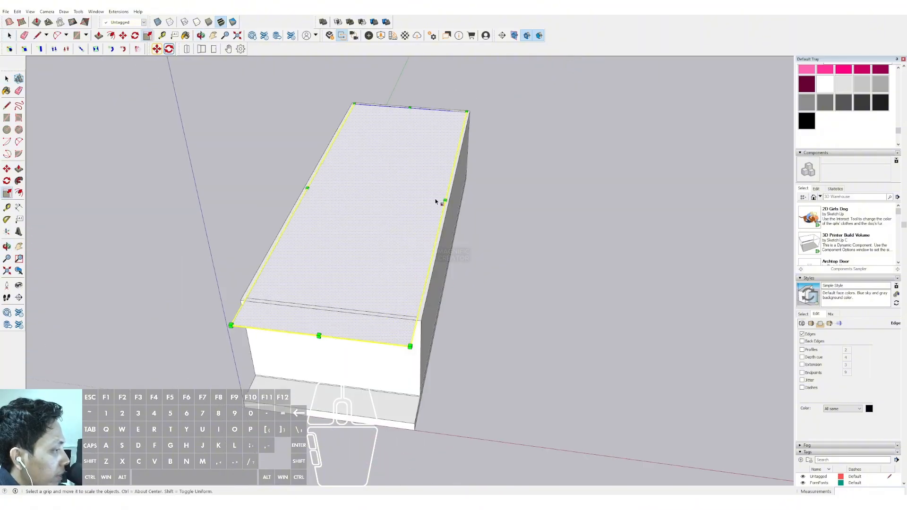
{"action": "key", "text": "space"}
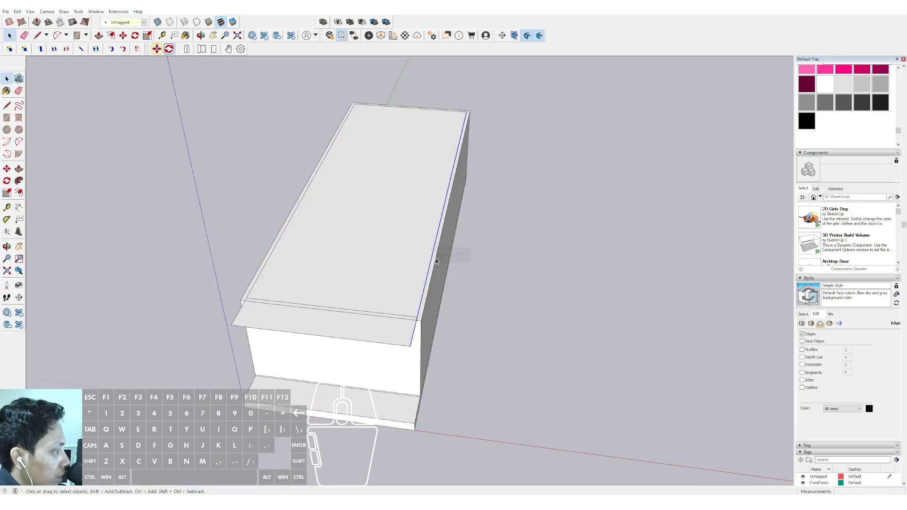
Move one long roof edge 1500 mm outward along the red axis and align the opposite long edge with the wall's outer face
{"action": "left_click_drag", "start_coordinate": [435, 251], "coordinate": [479, 255]}
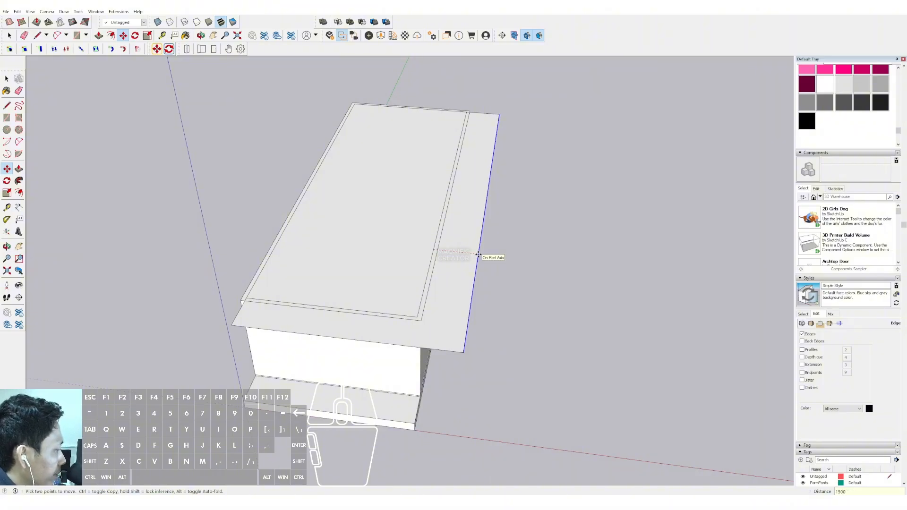
{"action": "key", "text": "Return"}
{"action": "middle_click_drag", "start_coordinate": [300, 294], "coordinate": [365, 320]}
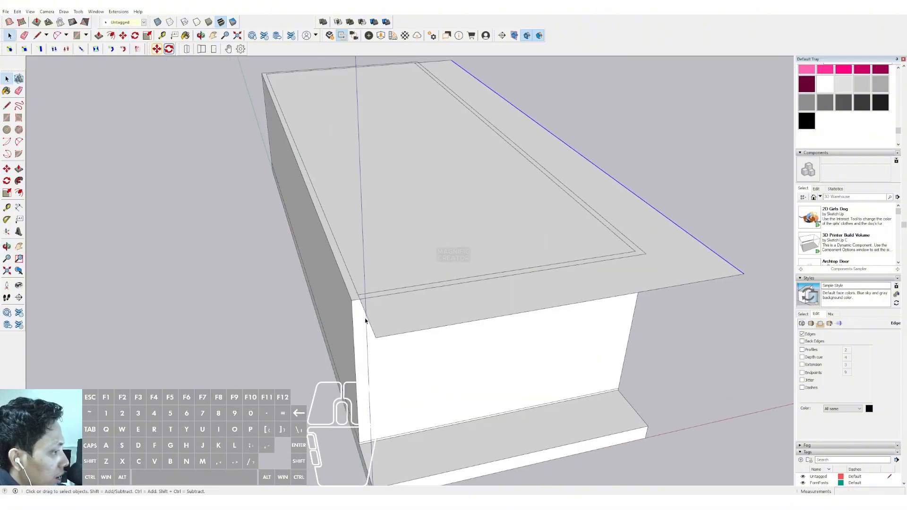
{"action": "scroll", "coordinate": [366, 312], "scroll_direction": "up", "scroll_amount": 5}
{"action": "key", "text": "m"}
{"action": "left_click", "coordinate": [370, 307]}
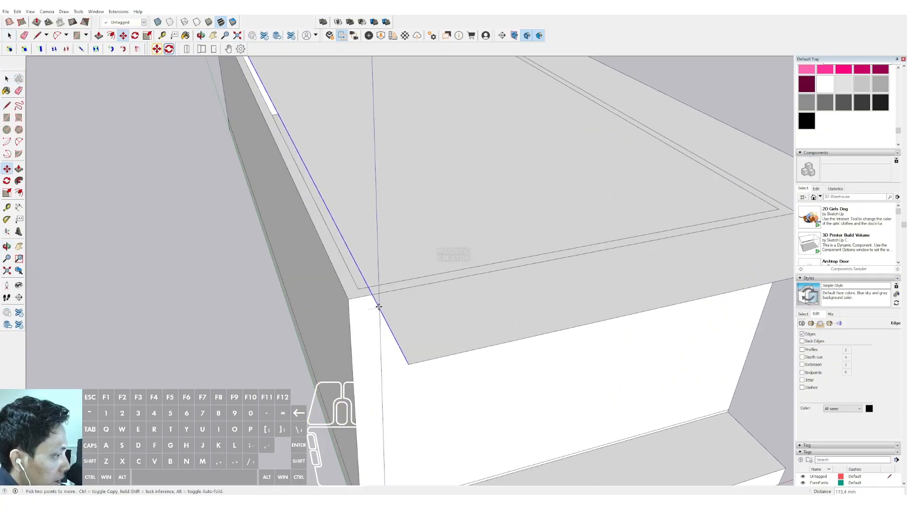
{"action": "key", "text": "space"}
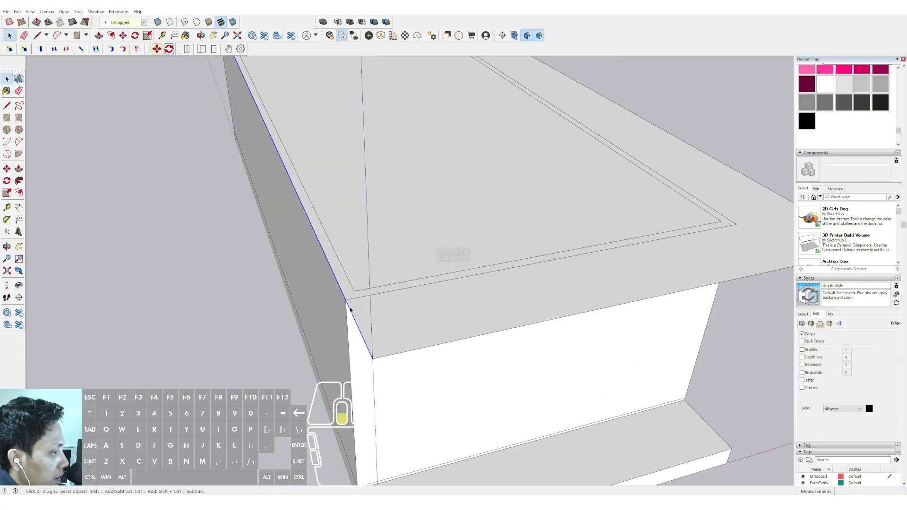
Push/pull the roof face to give it thickness as a slab
{"action": "scroll", "coordinate": [340, 284], "scroll_direction": "down", "scroll_amount": 6}
{"action": "scroll", "coordinate": [330, 253], "scroll_direction": "up", "scroll_amount": 1}
{"action": "middle_click_drag", "start_coordinate": [330, 253], "coordinate": [403, 310]}
{"action": "scroll", "coordinate": [429, 338], "scroll_direction": "up", "scroll_amount": 3}
{"action": "middle_click_drag", "start_coordinate": [431, 341], "coordinate": [343, 310]}
{"action": "scroll", "coordinate": [362, 312], "scroll_direction": "up", "scroll_amount": 6}
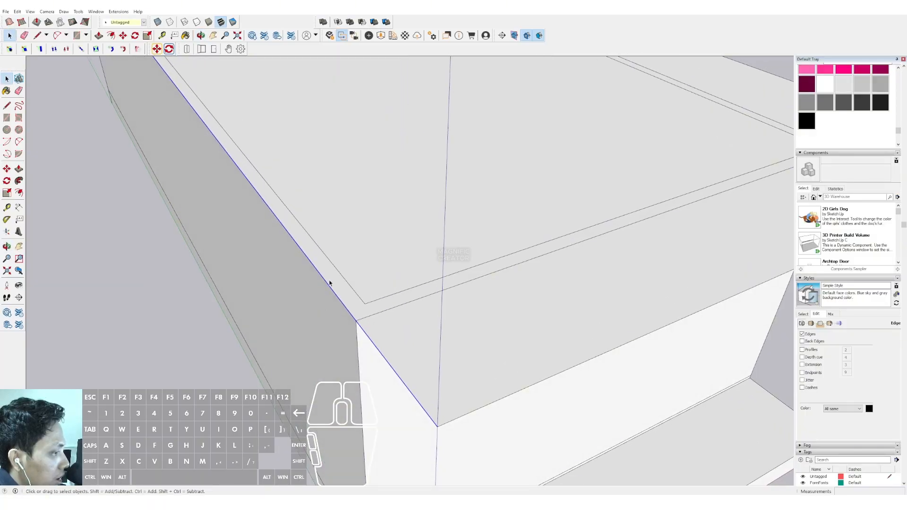
{"action": "scroll", "coordinate": [330, 283], "scroll_direction": "down", "scroll_amount": 3}
{"action": "middle_click_drag", "start_coordinate": [563, 243], "coordinate": [434, 287]}
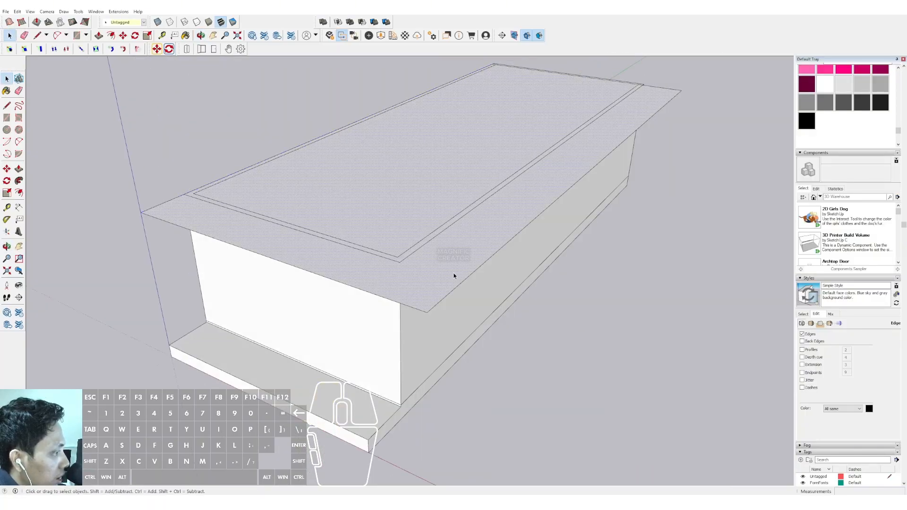
{"action": "key", "text": "p"}
{"action": "left_click", "coordinate": [435, 243]}
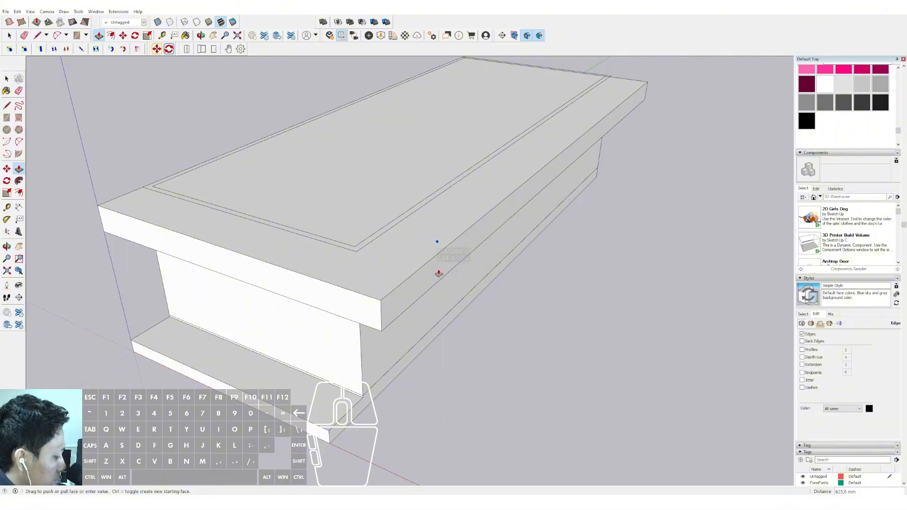
{"action": "left_click", "coordinate": [439, 273]}
{"action": "key", "text": "space"}
Select all the connected geometry of the roof slab and make it a group
{"action": "scroll", "coordinate": [425, 281], "scroll_direction": "down", "scroll_amount": 3}
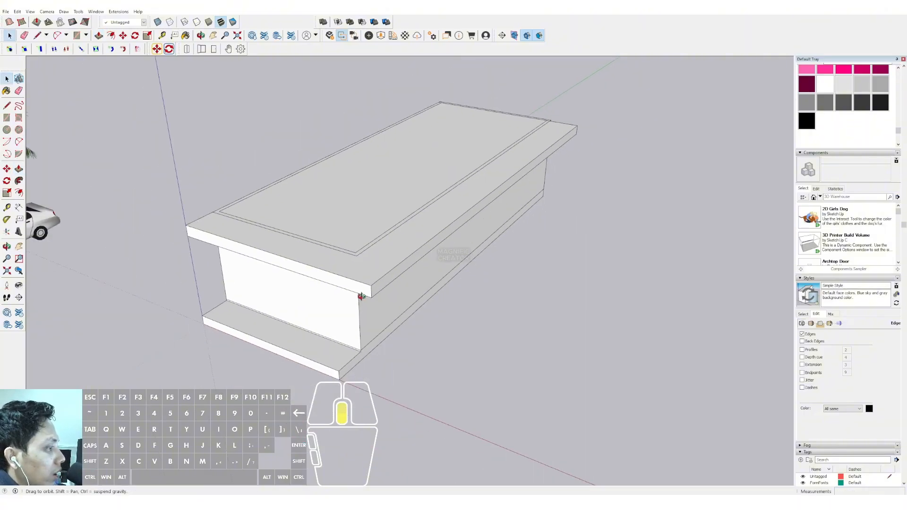
{"action": "triple_click", "coordinate": [418, 287]}
{"action": "right_click", "coordinate": [418, 286]}
{"action": "left_click", "coordinate": [440, 347]}
Try drawing a 7350 by 16850 mm rectangle over the roof slab's top, and delete it again
{"action": "middle_click_drag", "start_coordinate": [367, 248], "coordinate": [288, 286]}
{"action": "scroll", "coordinate": [314, 284], "scroll_direction": "down", "scroll_amount": 1}
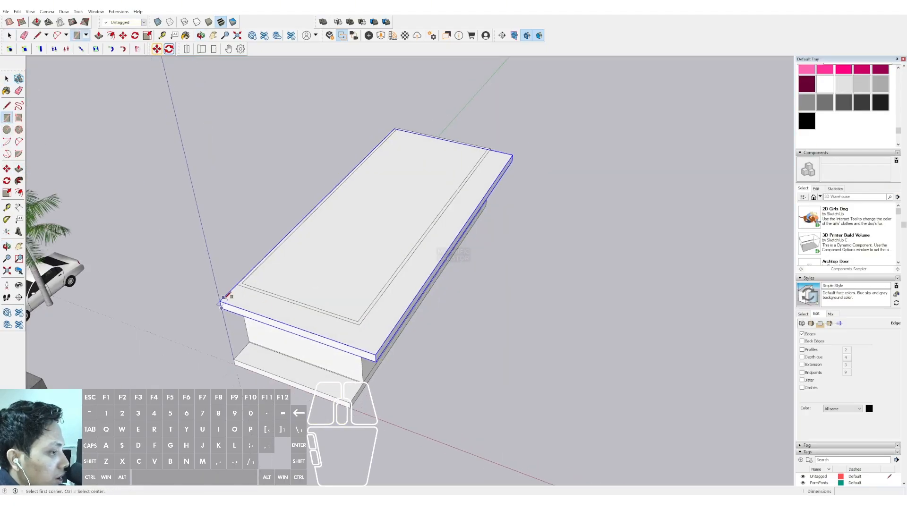
{"action": "scroll", "coordinate": [495, 150], "scroll_direction": "up", "scroll_amount": 1}
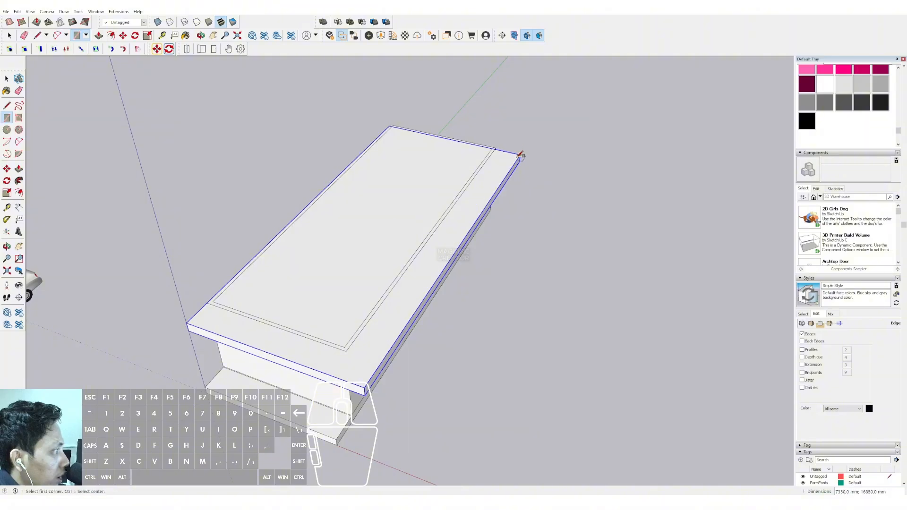
{"action": "key", "text": "space"}
{"action": "double_click", "coordinate": [482, 199]}
{"action": "middle_click_drag", "start_coordinate": [483, 200], "coordinate": [369, 268]}
{"action": "key", "text": "Delete"}
Draw a rectangle in the roof slab's far inner corner and push it 400 mm down through the slab to cut an opening
{"action": "triple_click", "coordinate": [358, 228]}
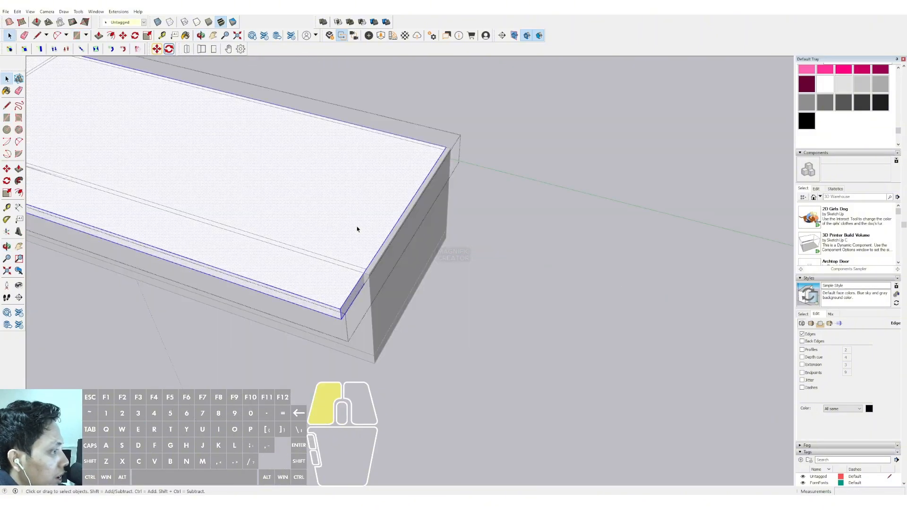
{"action": "middle_click_drag", "start_coordinate": [358, 228], "coordinate": [416, 253]}
{"action": "key", "text": "r"}
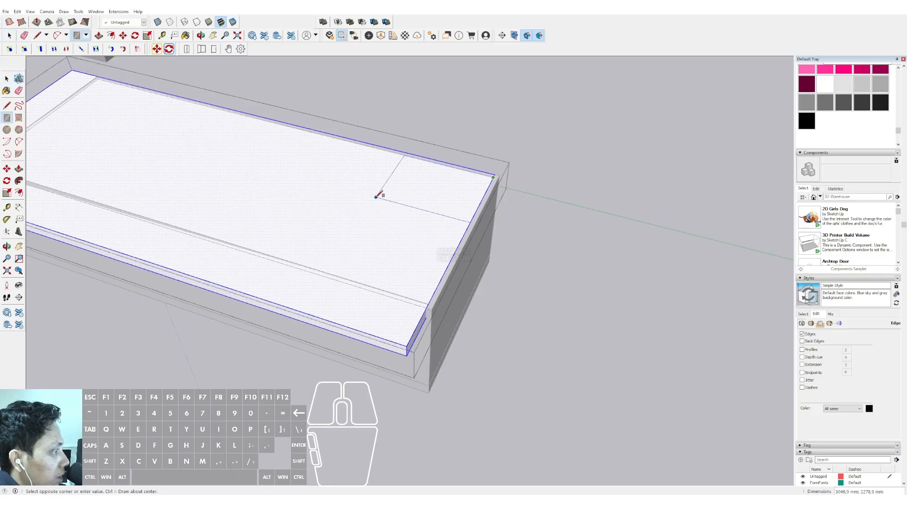
{"action": "left_click", "coordinate": [323, 182]}
{"action": "key", "text": "space"}
{"action": "left_click", "coordinate": [379, 178]}
{"action": "key", "text": "p"}
{"action": "left_click", "coordinate": [384, 165]}
{"action": "left_click", "coordinate": [427, 202]}
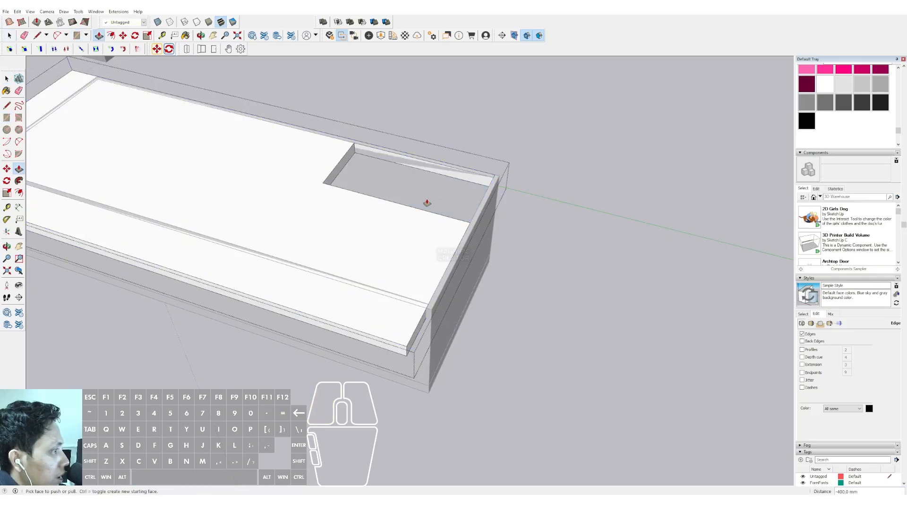
{"action": "key", "text": "space"}
Push/pull the end face of the roof slab's overhang outward until it is flush with the outer face of the end wall
{"action": "scroll", "coordinate": [345, 163], "scroll_direction": "up", "scroll_amount": 3}
{"action": "scroll", "coordinate": [346, 163], "scroll_direction": "down", "scroll_amount": 3}
{"action": "middle_click_drag", "start_coordinate": [349, 149], "coordinate": [492, 281]}
{"action": "scroll", "coordinate": [419, 310], "scroll_direction": "up", "scroll_amount": 5}
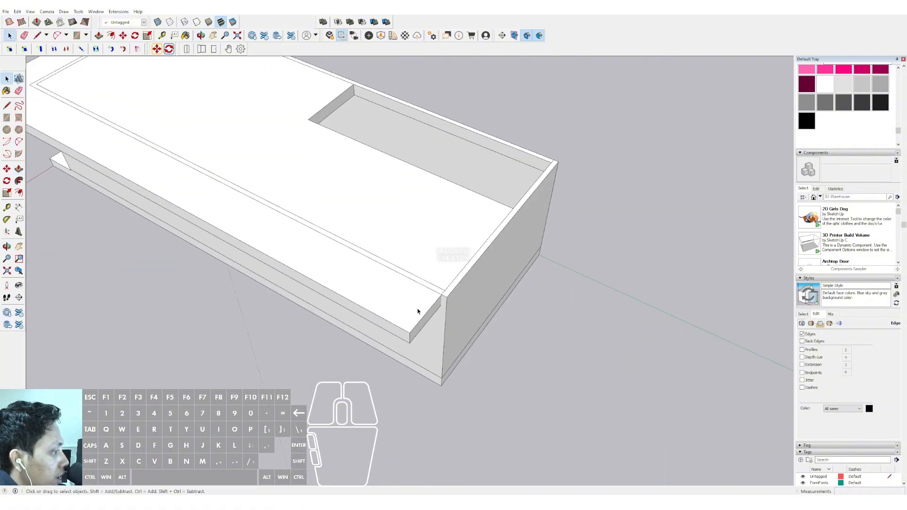
{"action": "left_click", "coordinate": [418, 312]}
{"action": "scroll", "coordinate": [426, 310], "scroll_direction": "up", "scroll_amount": 3}
{"action": "key", "text": "p"}
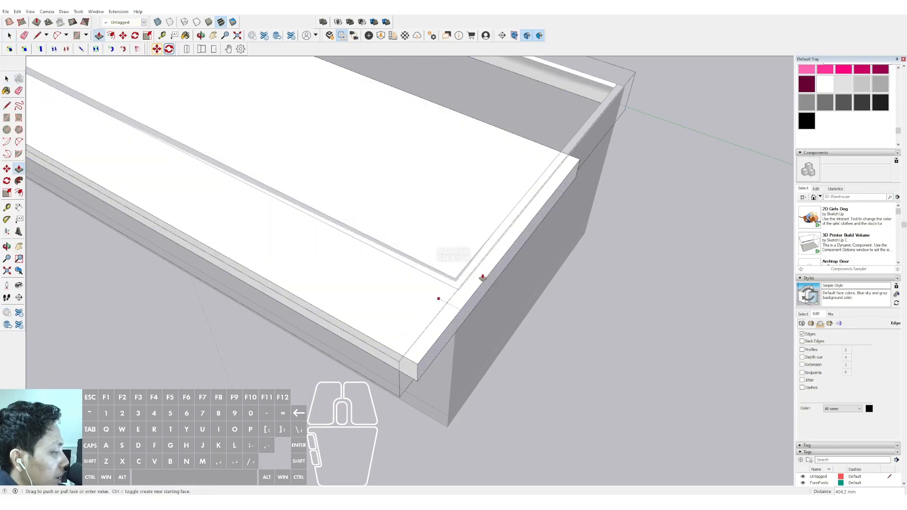
{"action": "scroll", "coordinate": [486, 261], "scroll_direction": "down", "scroll_amount": 8}
{"action": "key", "text": "space"}
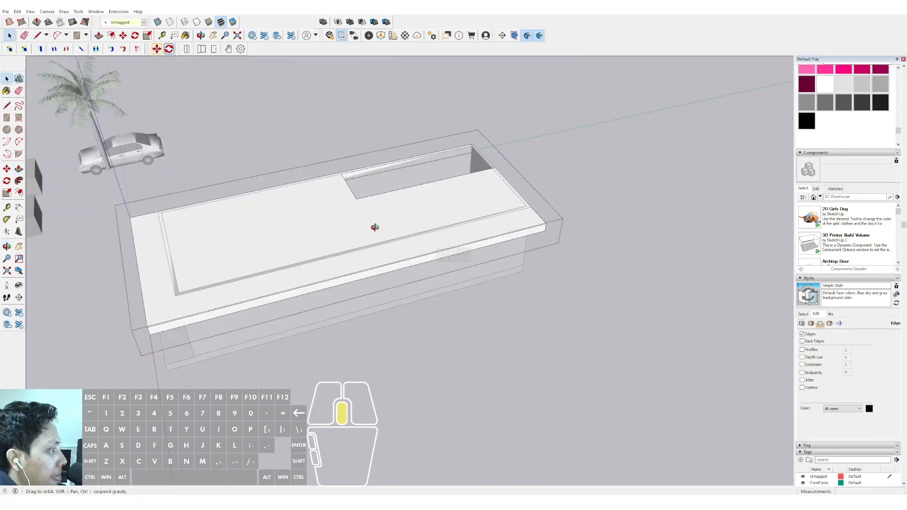
{"action": "middle_click_drag", "start_coordinate": [586, 139], "coordinate": [421, 275]}
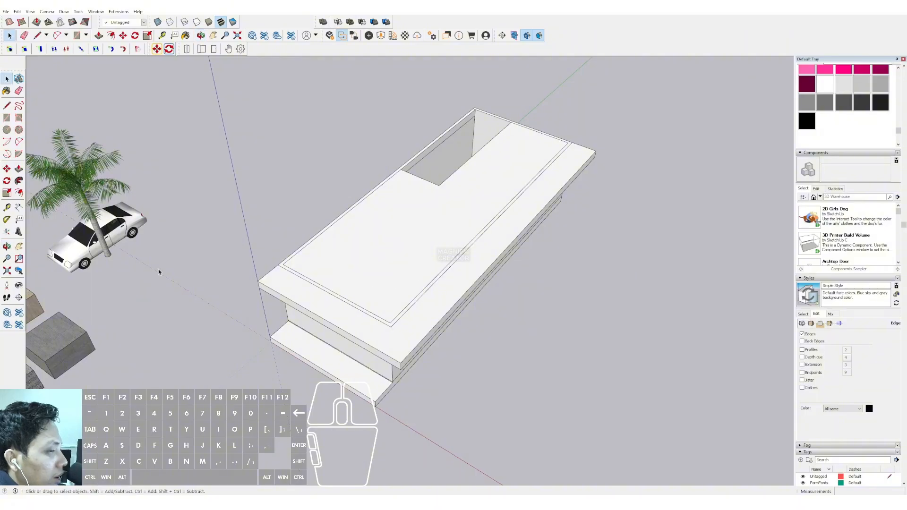
Draw a rectangle over the whole roof slab and push/pull it upward to form the upper-storey volume
{"action": "left_click", "coordinate": [7, 119]}
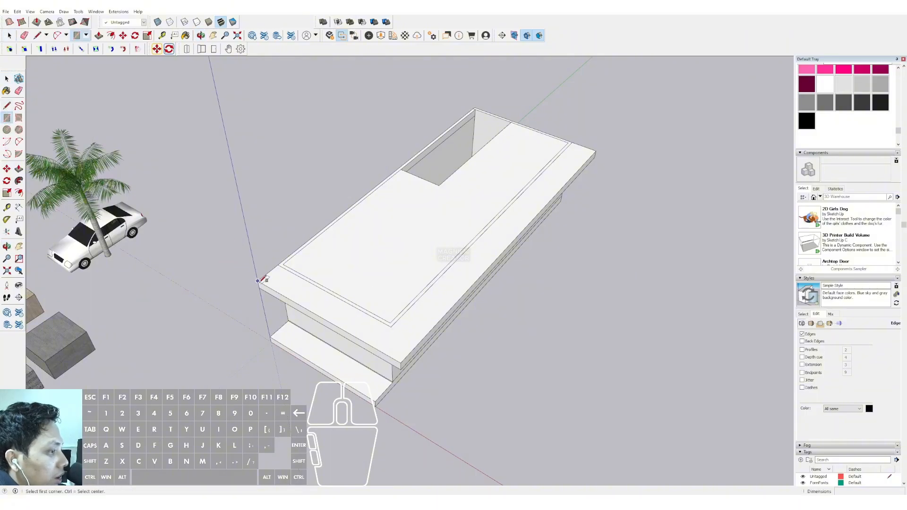
{"action": "left_click", "coordinate": [601, 150]}
{"action": "middle_click_drag", "start_coordinate": [429, 266], "coordinate": [441, 182]}
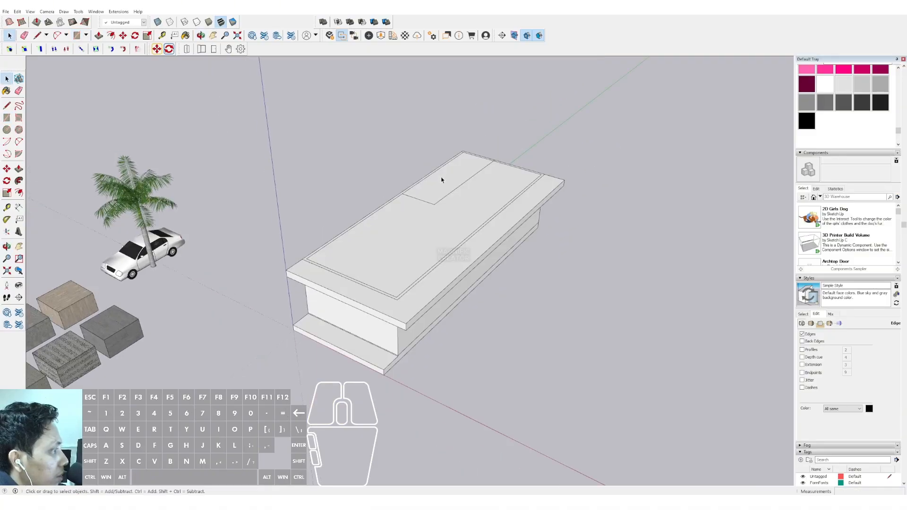
{"action": "key", "text": "p"}
{"action": "left_click", "coordinate": [441, 183]}
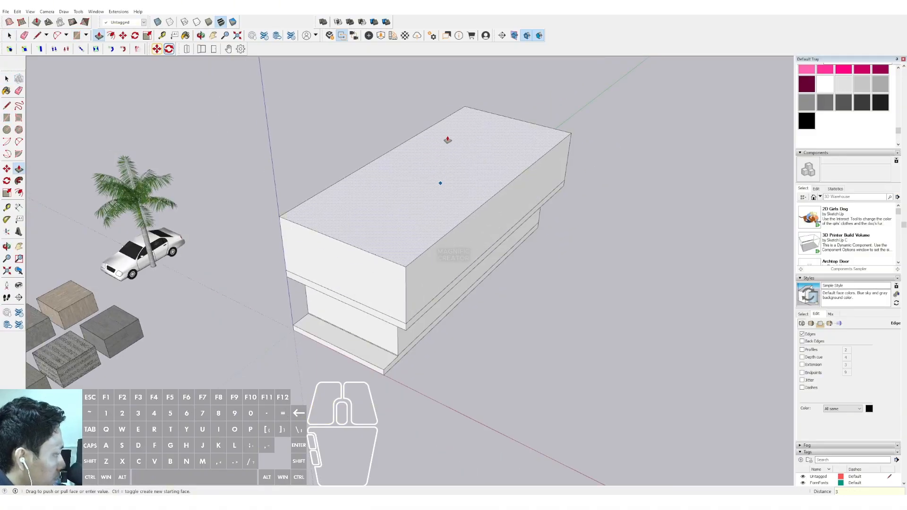
{"action": "key", "text": "space"}
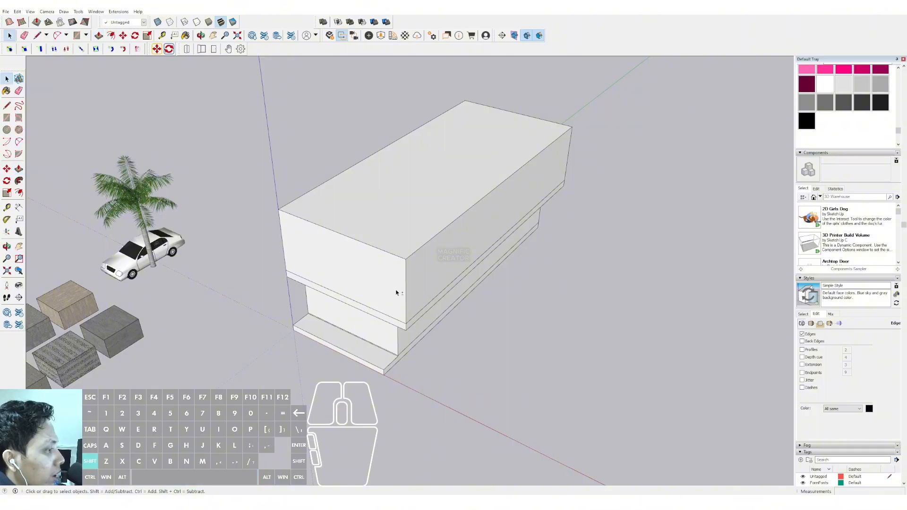
{"action": "middle_click_drag", "start_coordinate": [397, 295], "coordinate": [362, 214]}
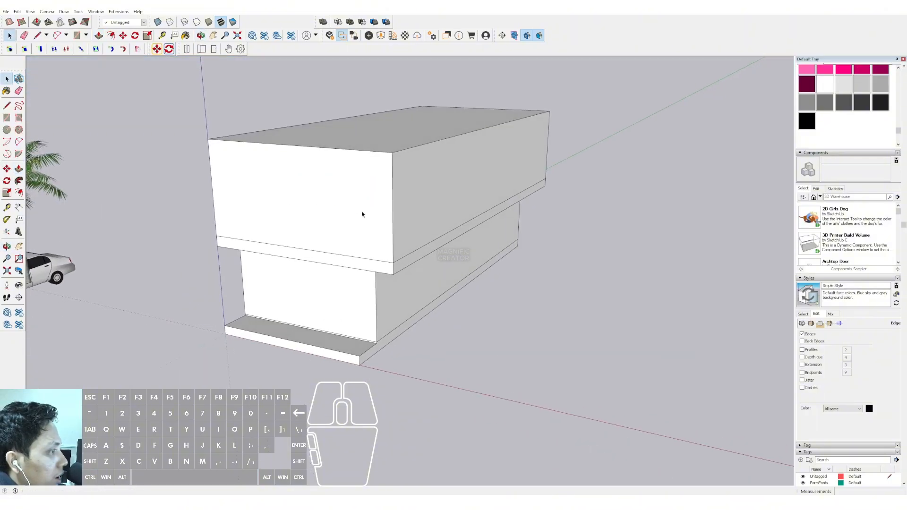
{"action": "middle_click_drag", "start_coordinate": [347, 172], "coordinate": [408, 200]}
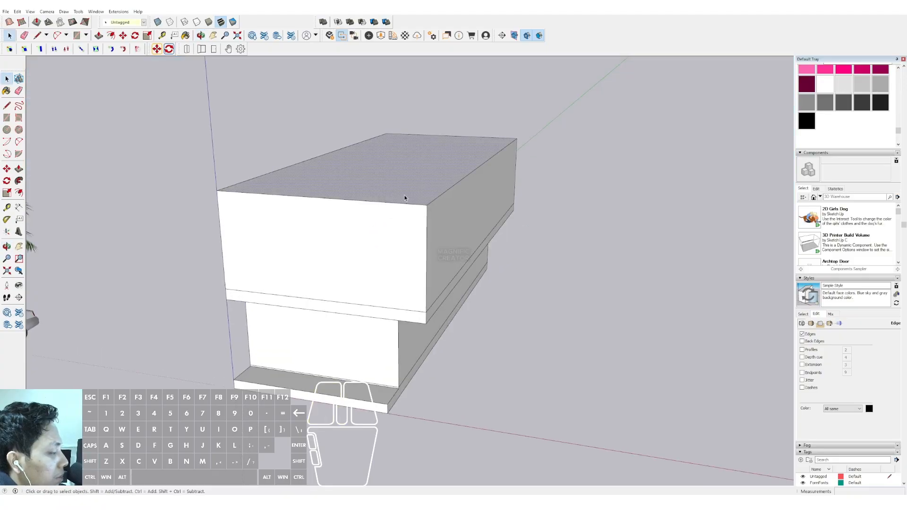
Draw a rectangle about 3050 mm high on the upper volume's front face, reaching its side edge, and push it inward as a recess
{"action": "key", "text": "space"}
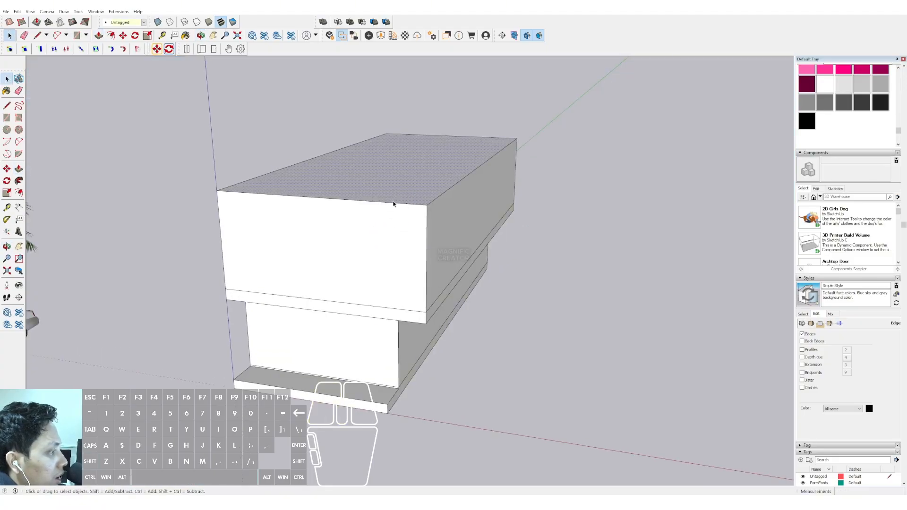
{"action": "left_click", "coordinate": [427, 220]}
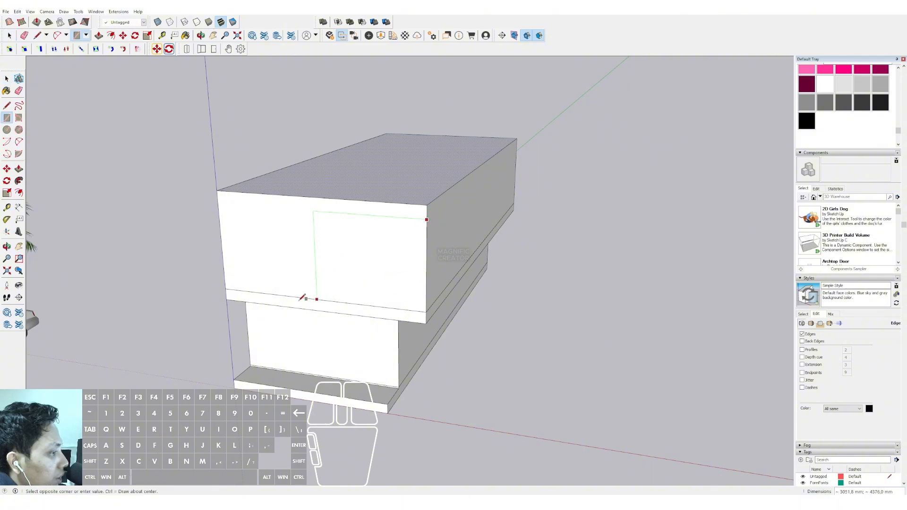
{"action": "left_click", "coordinate": [286, 295]}
{"action": "middle_click_drag", "start_coordinate": [411, 281], "coordinate": [342, 233]}
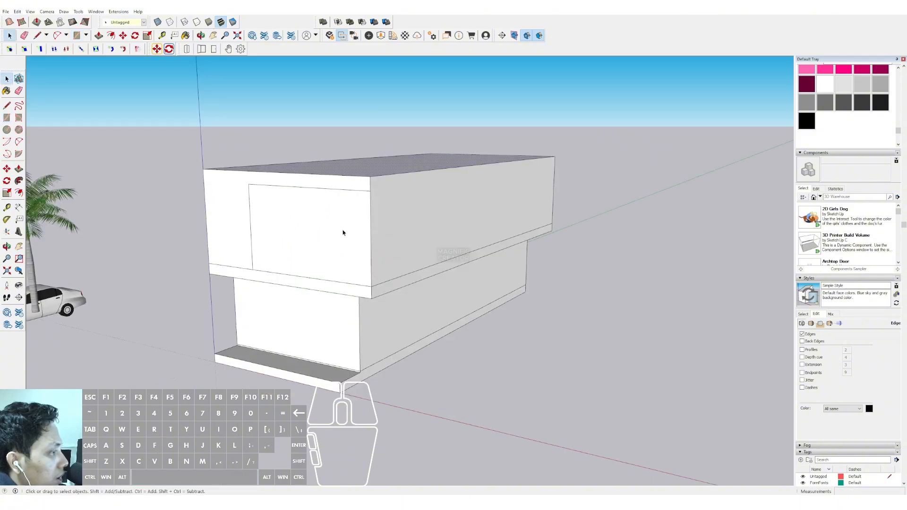
{"action": "key", "text": "v"}
{"action": "left_click", "coordinate": [347, 212]}
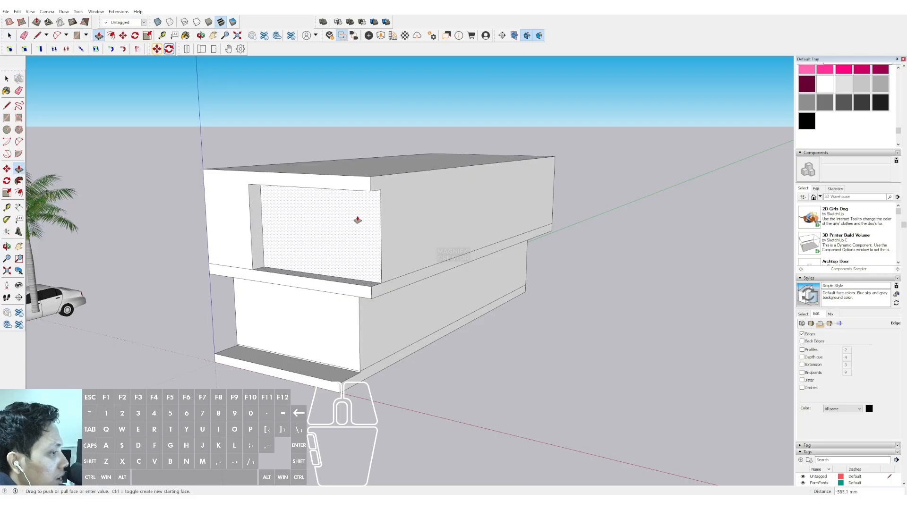
Draw a rectangle on the upper volume's side face beside the front recess and push it inward to form a corner recess
{"action": "left_click", "coordinate": [381, 189]}
{"action": "left_click", "coordinate": [443, 261]}
{"action": "key", "text": "v"}
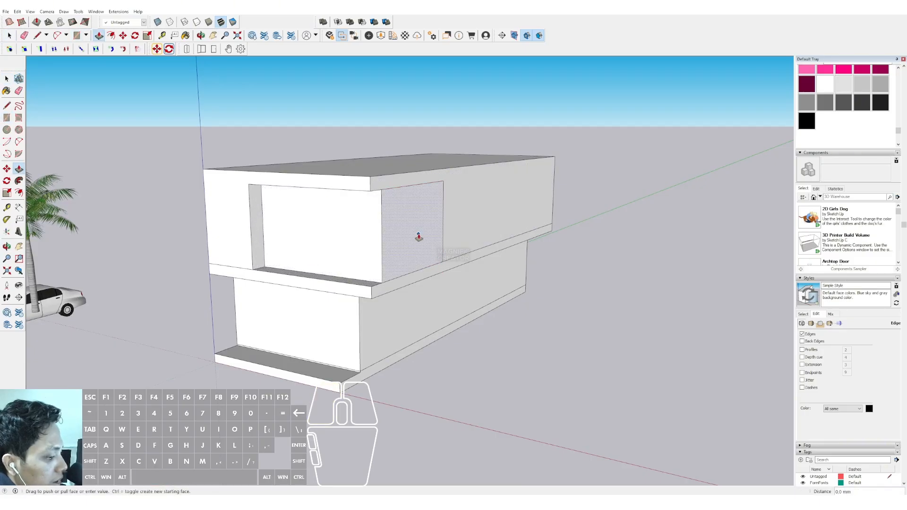
{"action": "left_click", "coordinate": [416, 235]}
{"action": "left_click", "coordinate": [406, 243]}
Push/pull the upper volume's outer faces outward so that it overhangs the slab below
{"action": "middle_click_drag", "start_coordinate": [405, 243], "coordinate": [390, 170]}
{"action": "key", "text": "space"}
{"action": "key", "text": "v"}
{"action": "key", "text": "space"}
{"action": "key", "text": "v"}
{"action": "left_click", "coordinate": [294, 200]}
{"action": "left_click", "coordinate": [276, 200]}
{"action": "key", "text": "space"}
{"action": "key", "text": "v"}
{"action": "left_click", "coordinate": [423, 138]}
{"action": "left_click", "coordinate": [339, 207]}
{"action": "key", "text": "space"}
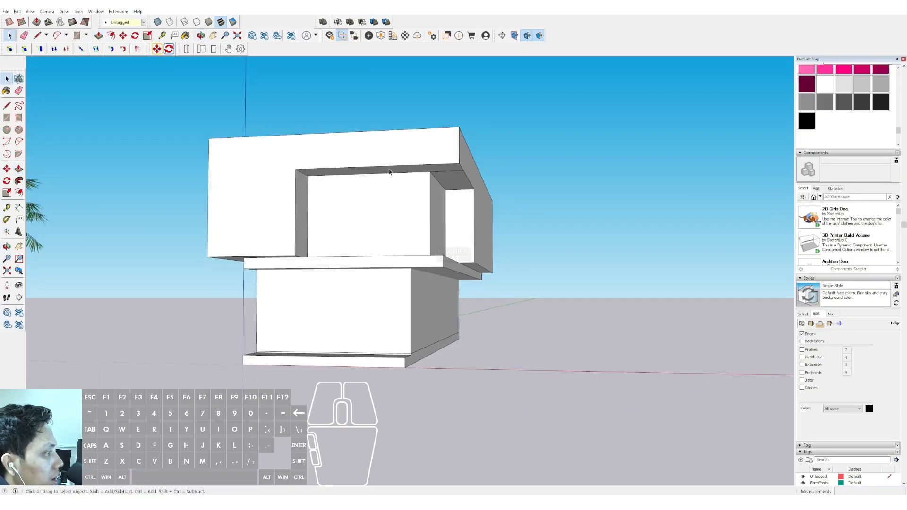
Select all the connected geometry of the upper-storey volume and make it a group
{"action": "left_click", "coordinate": [385, 166]}
{"action": "double_click", "coordinate": [385, 166]}
{"action": "right_click", "coordinate": [385, 166]}
{"action": "left_click", "coordinate": [403, 226]}
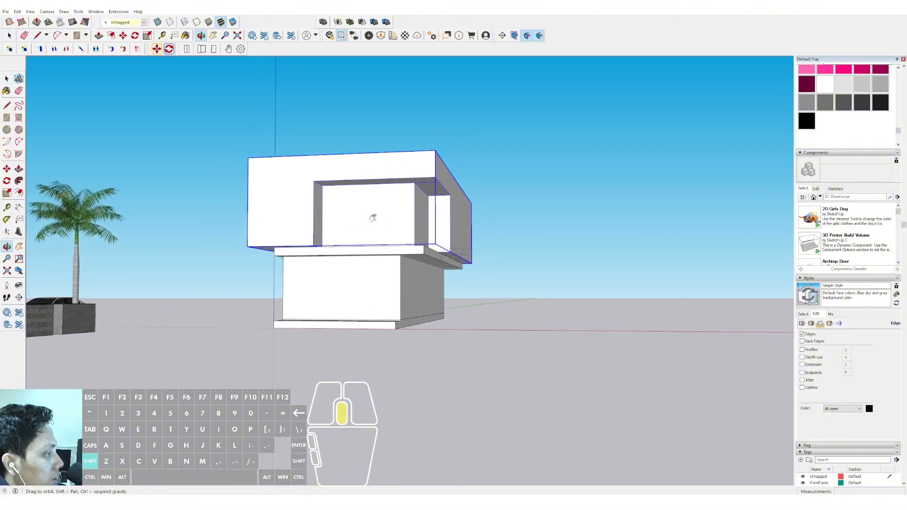
Draw a vertical line about 3050 mm long at the upper recess's inner corner, from the slab to the soffit
{"action": "middle_click_drag", "start_coordinate": [371, 216], "coordinate": [305, 228]}
{"action": "scroll", "coordinate": [329, 263], "scroll_direction": "up", "scroll_amount": 5}
{"action": "scroll", "coordinate": [329, 262], "scroll_direction": "up", "scroll_amount": 3}
{"action": "key", "text": "d"}
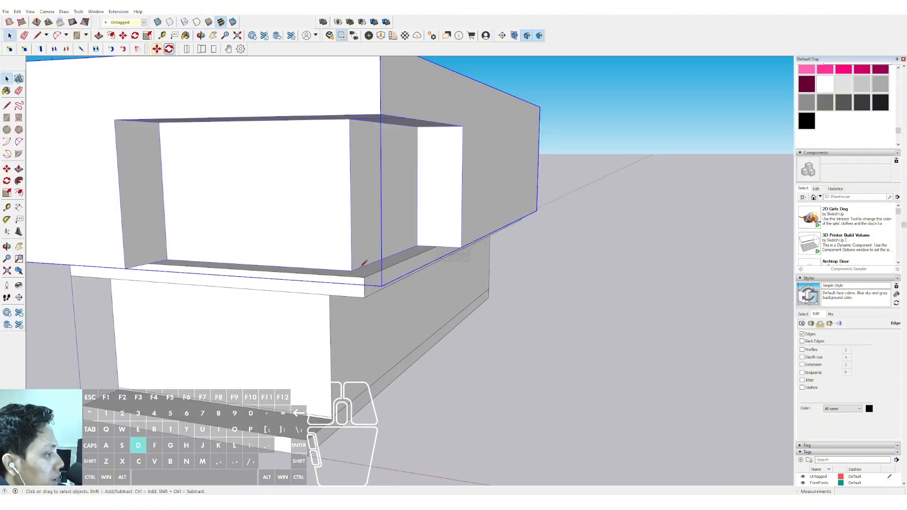
{"action": "middle_click_drag", "start_coordinate": [382, 226], "coordinate": [393, 156]}
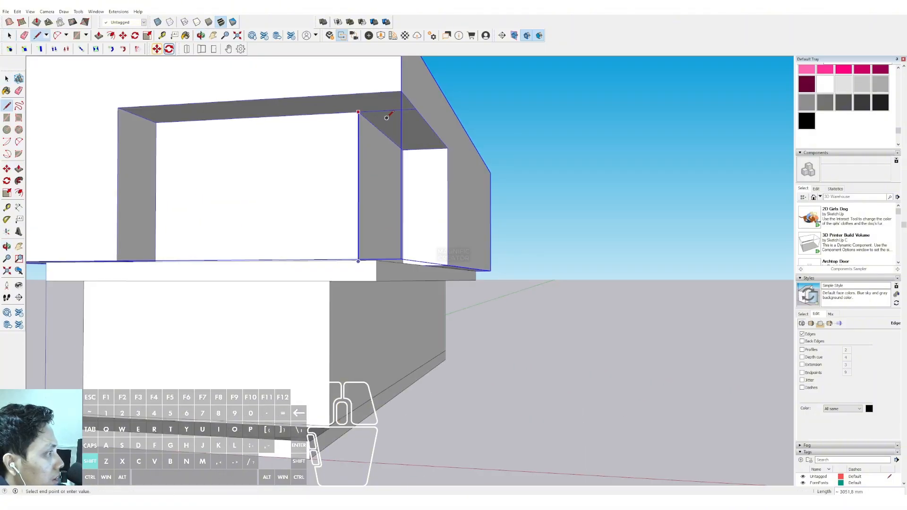
{"action": "scroll", "coordinate": [324, 174], "scroll_direction": "down", "scroll_amount": 5}
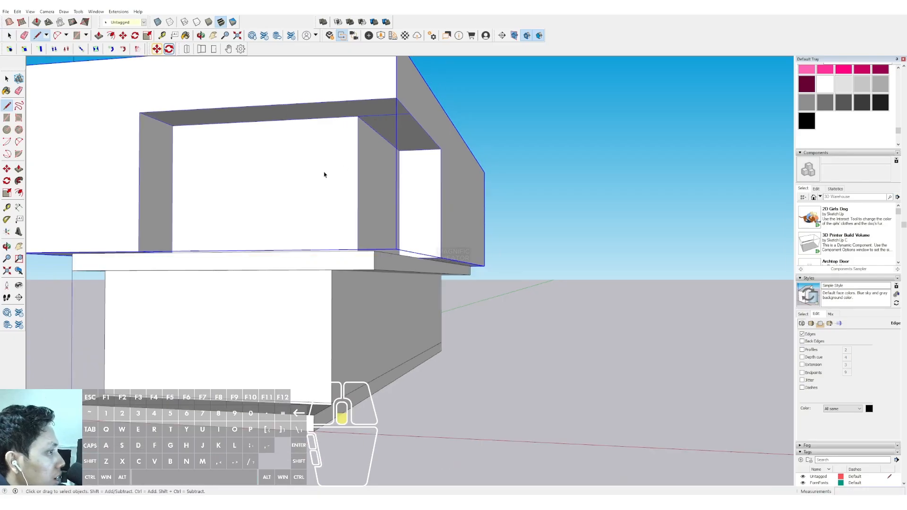
{"action": "middle_click_drag", "start_coordinate": [324, 174], "coordinate": [257, 216]}
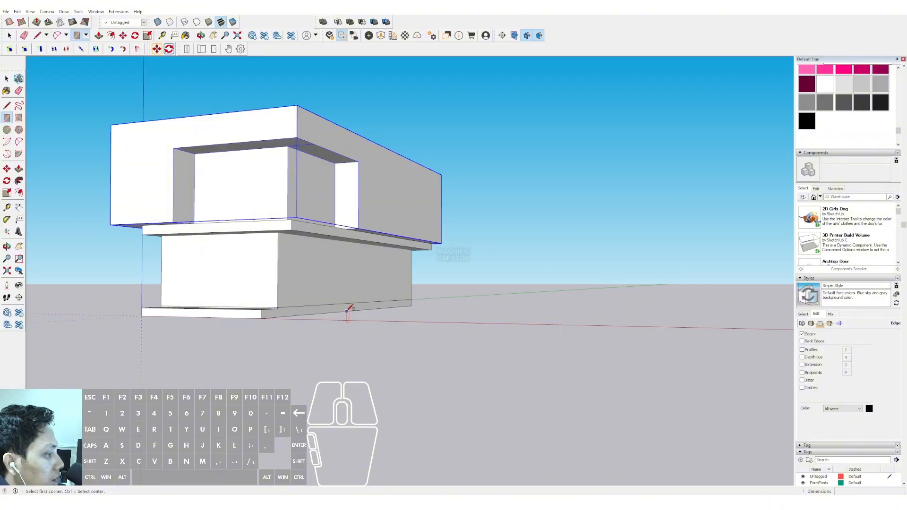
Draw a rectangle on the ground floor's side wall below the roof slab and push/pull it outward into a side volume
{"action": "scroll", "coordinate": [395, 246], "scroll_direction": "up", "scroll_amount": 2}
{"action": "left_click", "coordinate": [399, 246]}
{"action": "key", "text": "space"}
{"action": "left_click", "coordinate": [373, 260]}
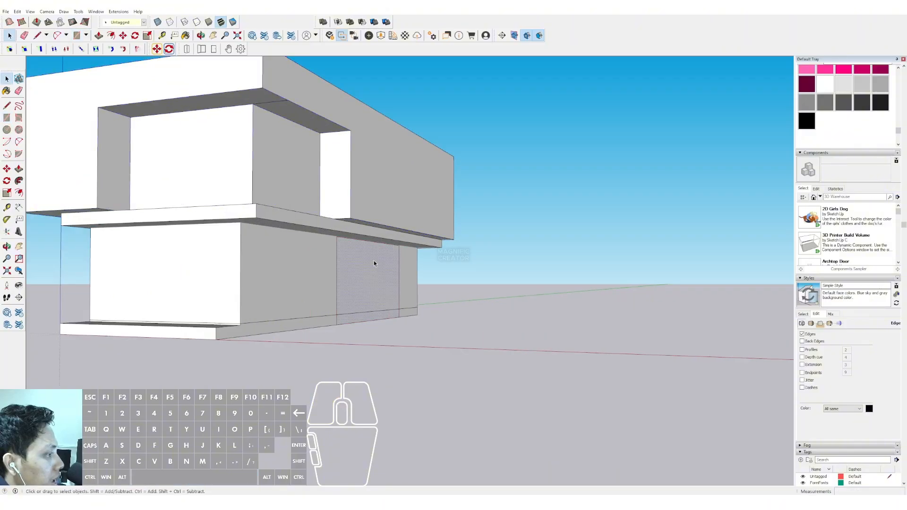
{"action": "key", "text": "p"}
{"action": "scroll", "coordinate": [375, 258], "scroll_direction": "down", "scroll_amount": 3}
{"action": "left_click", "coordinate": [372, 255]}
{"action": "mouse_move", "coordinate": [406, 257]}
{"action": "middle_mouse_down"}
{"action": "mouse_move", "coordinate": [472, 256]}
{"action": "mouse_move", "coordinate": [427, 274]}
{"action": "mouse_move", "coordinate": [418, 247]}
{"action": "mouse_move", "coordinate": [396, 269]}
{"action": "middle_mouse_up"}
{"action": "left_click", "coordinate": [474, 253]}
{"action": "key", "text": "space"}
Select all the connected geometry of the new side volume and make it a group
{"action": "scroll", "coordinate": [468, 254], "scroll_direction": "down", "scroll_amount": 3}
{"action": "scroll", "coordinate": [425, 262], "scroll_direction": "up", "scroll_amount": 4}
{"action": "triple_click", "coordinate": [424, 245]}
{"action": "right_click", "coordinate": [424, 245]}
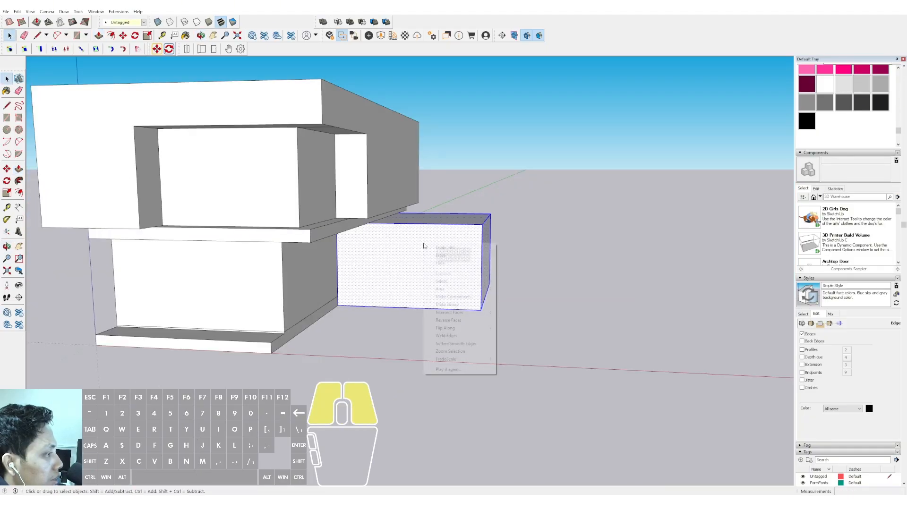
{"action": "left_click", "coordinate": [434, 303]}
Inside the side volume's group, draw a rectangle about 2400 by 5700 mm on the front face and push it inward as a recess
{"action": "double_click", "coordinate": [423, 252]}
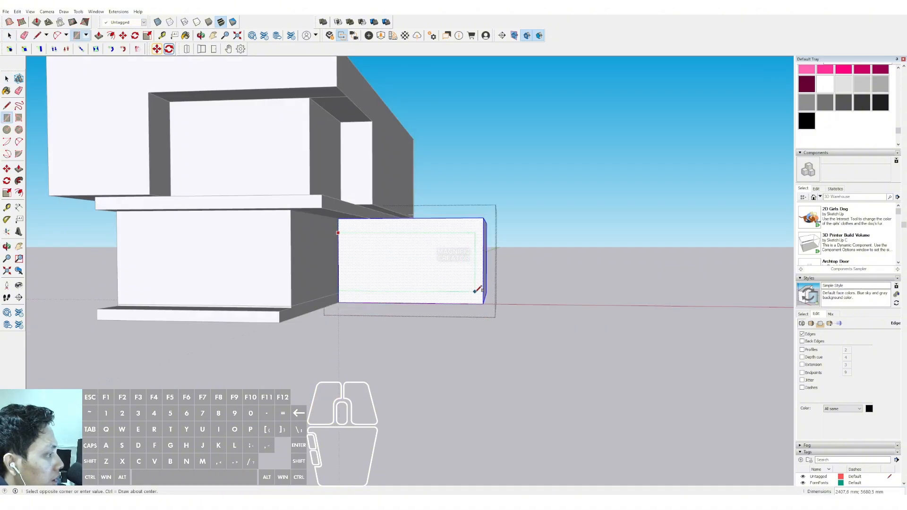
{"action": "key", "text": "v"}
{"action": "left_click", "coordinate": [401, 274]}
{"action": "middle_click_drag", "start_coordinate": [405, 275], "coordinate": [269, 279]}
{"action": "scroll", "coordinate": [346, 282], "scroll_direction": "up", "scroll_amount": 3}
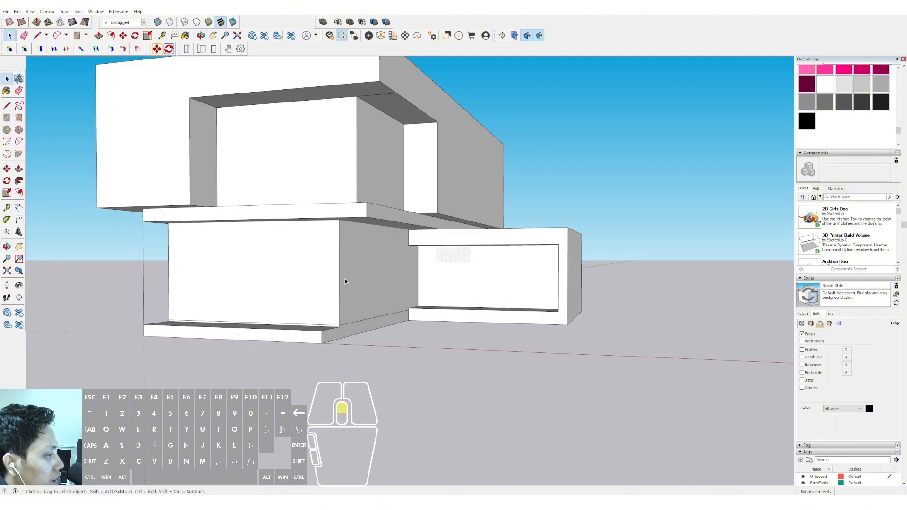
Open the base slab's group and push/pull the long side face opposite the side volume outward by about 2570 mm
{"action": "double_click", "coordinate": [335, 274]}
{"action": "double_click", "coordinate": [334, 274]}
{"action": "middle_click_drag", "start_coordinate": [335, 274], "coordinate": [320, 300]}
{"action": "left_click", "coordinate": [335, 339]}
{"action": "double_click", "coordinate": [335, 339]}
{"action": "scroll", "coordinate": [334, 338], "scroll_direction": "up", "scroll_amount": 1}
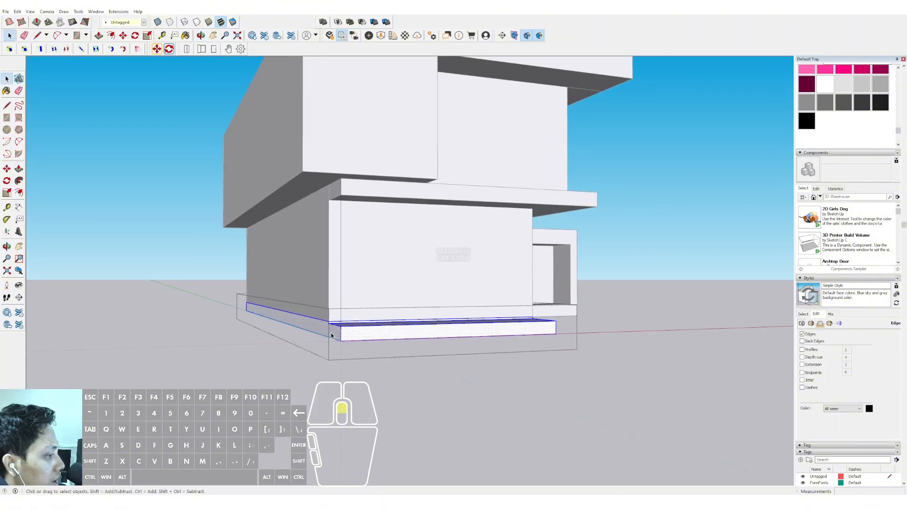
{"action": "left_click", "coordinate": [327, 332]}
{"action": "key", "text": "v"}
{"action": "key", "text": "space"}
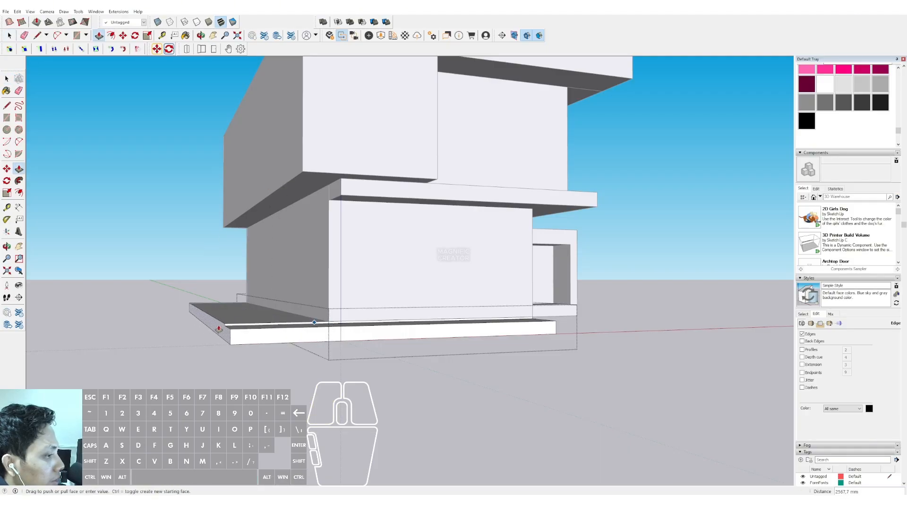
{"action": "left_click", "coordinate": [219, 330]}
{"action": "key", "text": "space"}
Draw a rectangle on the rear part of the side wall above the widened base and push/pull it out to the base's edge
{"action": "scroll", "coordinate": [230, 326], "scroll_direction": "down", "scroll_amount": 1}
{"action": "left_click", "coordinate": [261, 296]}
{"action": "middle_click_drag", "start_coordinate": [262, 296], "coordinate": [281, 307]}
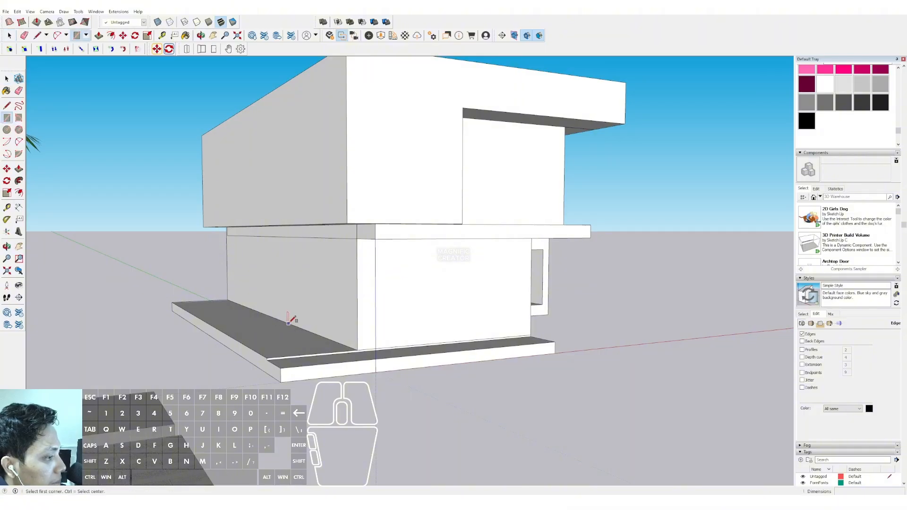
{"action": "left_click", "coordinate": [227, 235]}
{"action": "scroll", "coordinate": [228, 235], "scroll_direction": "up", "scroll_amount": 3}
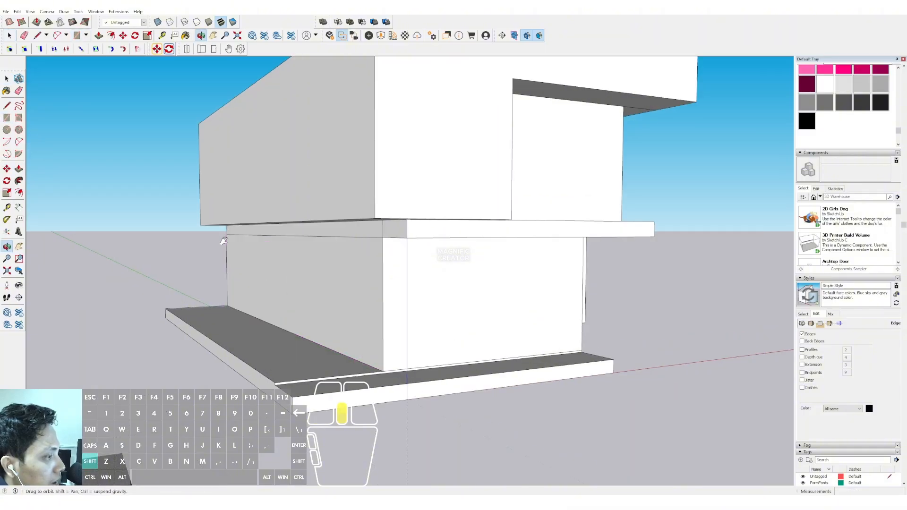
{"action": "key", "text": "p"}
{"action": "left_click", "coordinate": [297, 206]}
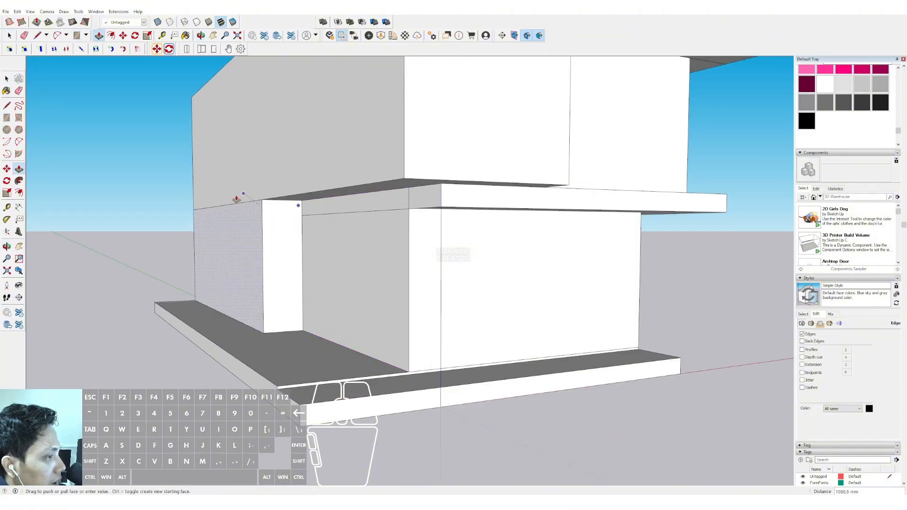
{"action": "left_click", "coordinate": [216, 357]}
Make the volume extruded from the rear part of the side wall a group
{"action": "key", "text": "space"}
{"action": "middle_click_drag", "start_coordinate": [296, 279], "coordinate": [227, 245]}
{"action": "right_click", "coordinate": [227, 244]}
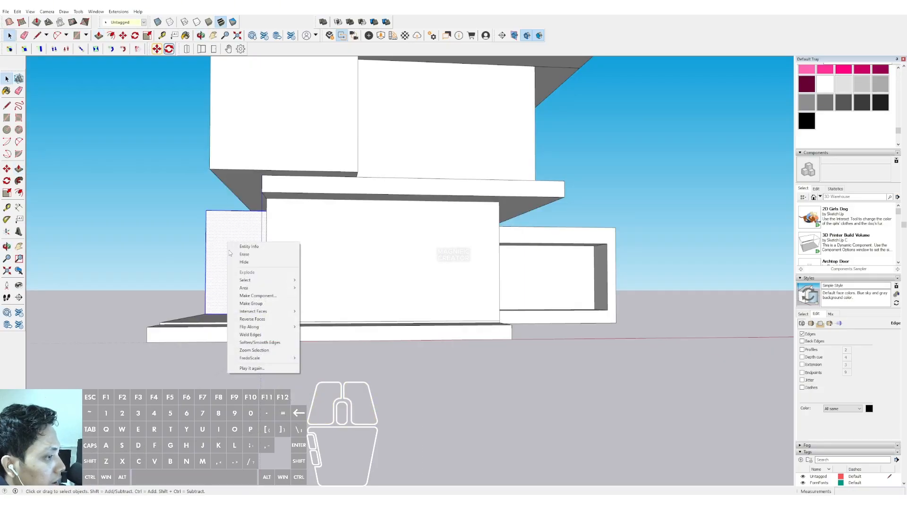
{"action": "left_click", "coordinate": [250, 305]}
{"action": "middle_click_drag", "start_coordinate": [251, 304], "coordinate": [318, 226]}
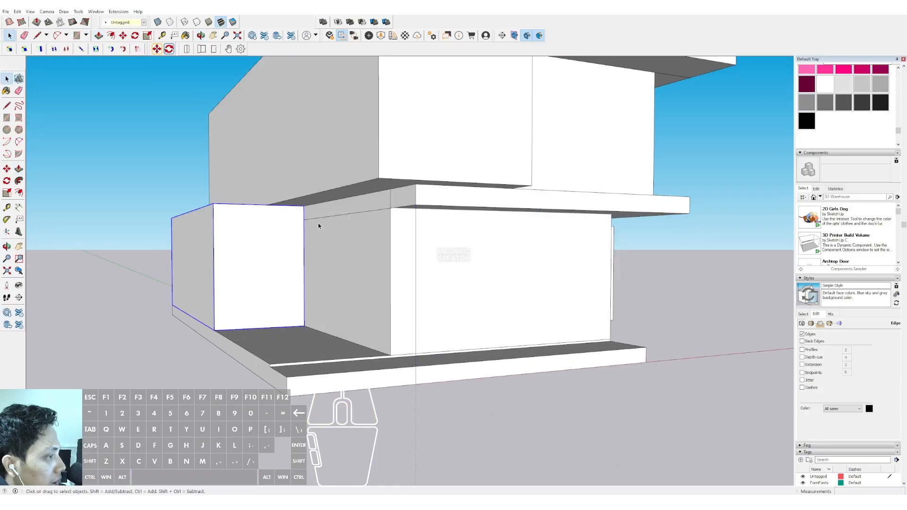
Draw a narrow rectangle along the top of the rear side volume's front face and push/pull it forward about 7300 mm as a canopy
{"action": "left_click", "coordinate": [213, 203]}
{"action": "key", "text": "space"}
{"action": "key", "text": "v"}
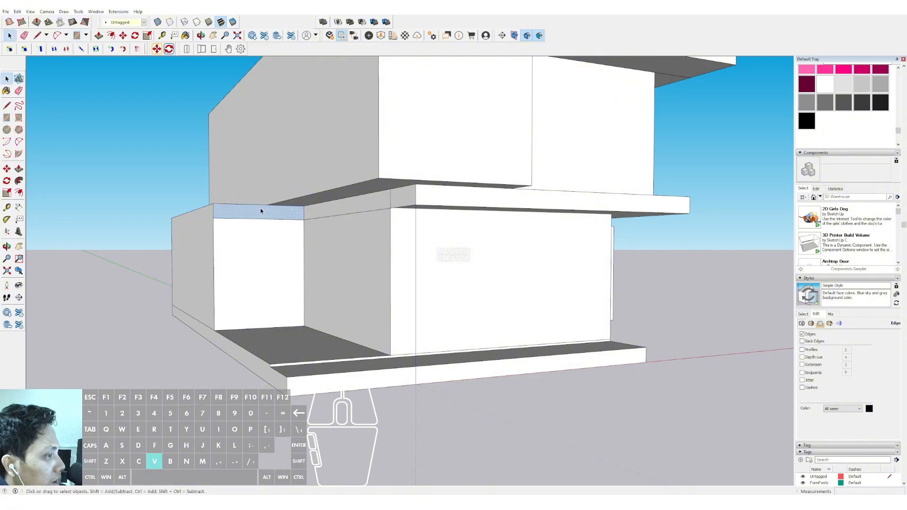
{"action": "left_click", "coordinate": [262, 211]}
{"action": "middle_click_drag", "start_coordinate": [389, 191], "coordinate": [228, 210]}
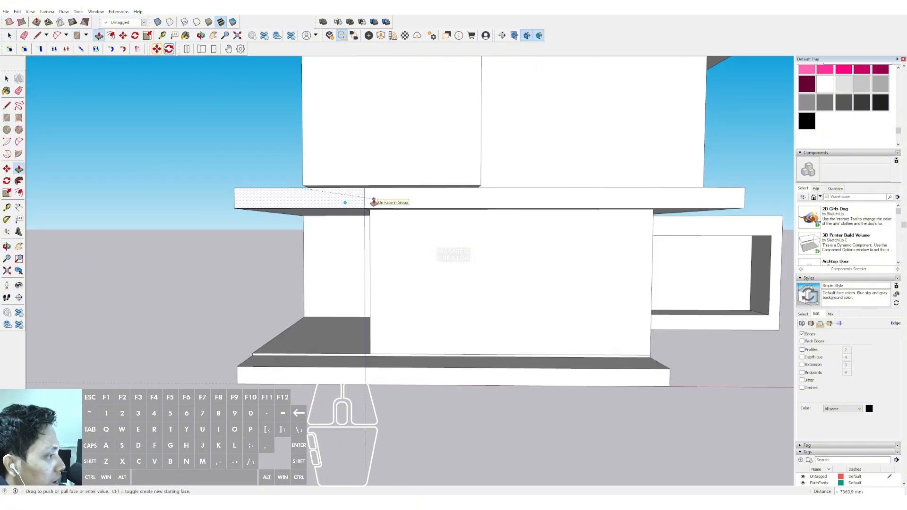
{"action": "middle_click_drag", "start_coordinate": [374, 202], "coordinate": [226, 354]}
{"action": "middle_click_drag", "start_coordinate": [242, 316], "coordinate": [249, 242]}
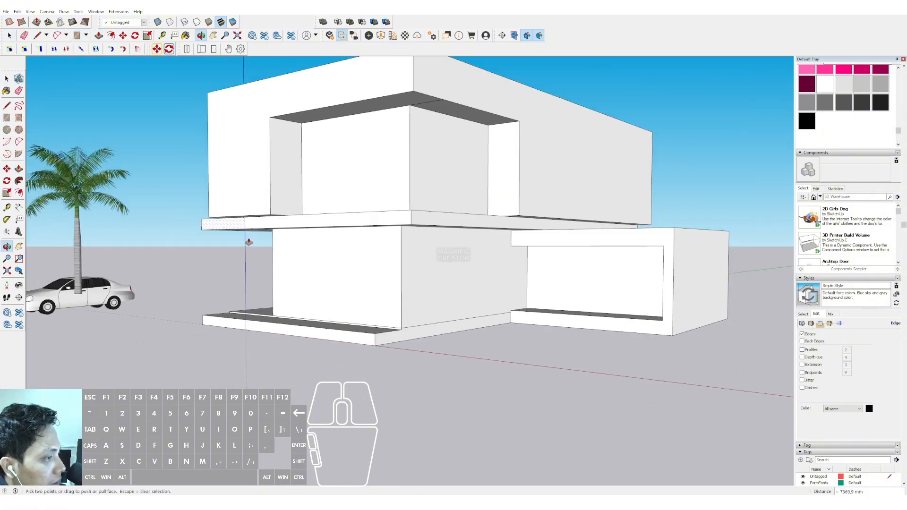
{"action": "middle_click_drag", "start_coordinate": [167, 220], "coordinate": [374, 238]}
Make the canopy extruded from the rear side volume a group
{"action": "key", "text": "space"}
{"action": "right_click", "coordinate": [326, 215]}
{"action": "left_click", "coordinate": [361, 276]}
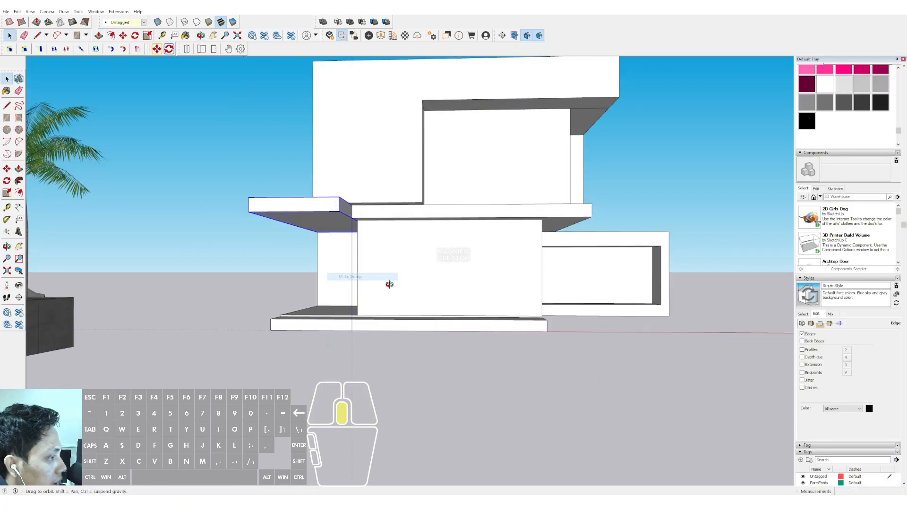
In the ground-floor block's group, draw a rectangle on the side wall under the canopy and push it inward as a recess
{"action": "middle_click_drag", "start_coordinate": [389, 283], "coordinate": [428, 265]}
{"action": "scroll", "coordinate": [427, 278], "scroll_direction": "up", "scroll_amount": 3}
{"action": "left_click", "coordinate": [427, 266]}
{"action": "key", "text": "r"}
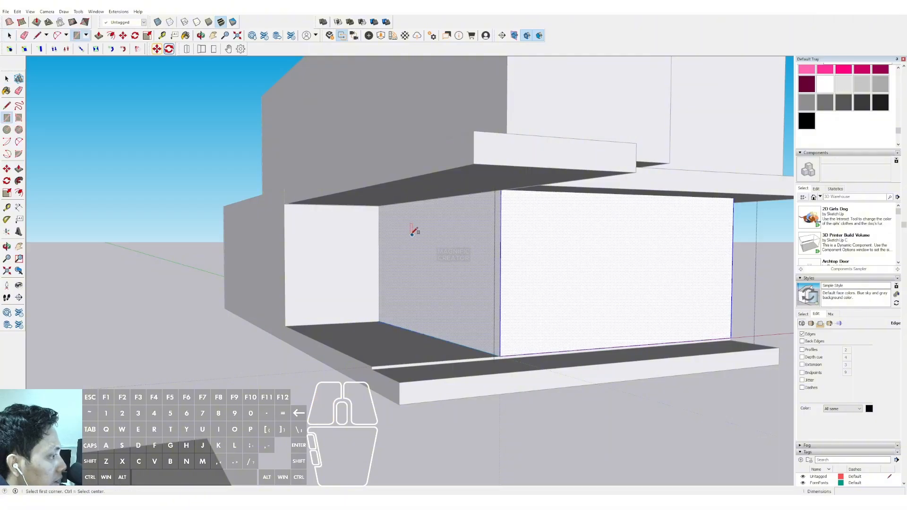
{"action": "key", "text": "p"}
{"action": "left_click", "coordinate": [429, 318]}
{"action": "left_click", "coordinate": [445, 313]}
{"action": "key", "text": "space"}
{"action": "middle_click_drag", "start_coordinate": [446, 312], "coordinate": [342, 307]}
{"action": "scroll", "coordinate": [341, 307], "scroll_direction": "down", "scroll_amount": 4}
{"action": "left_click", "coordinate": [490, 399]}
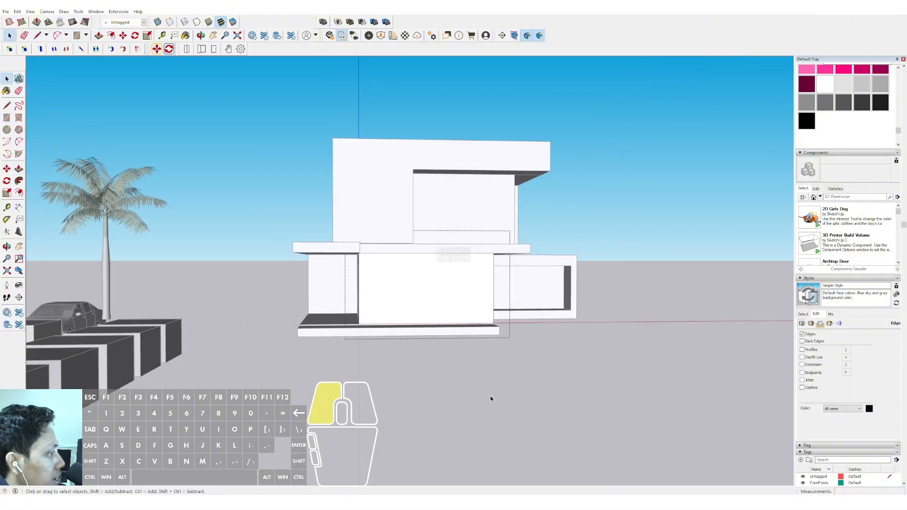
Draw a rectangle over the outer side of the base and rear side volume up to roof height and pull it outward slightly as a wall
{"action": "middle_click_drag", "start_coordinate": [468, 293], "coordinate": [284, 349]}
{"action": "key", "text": "r"}
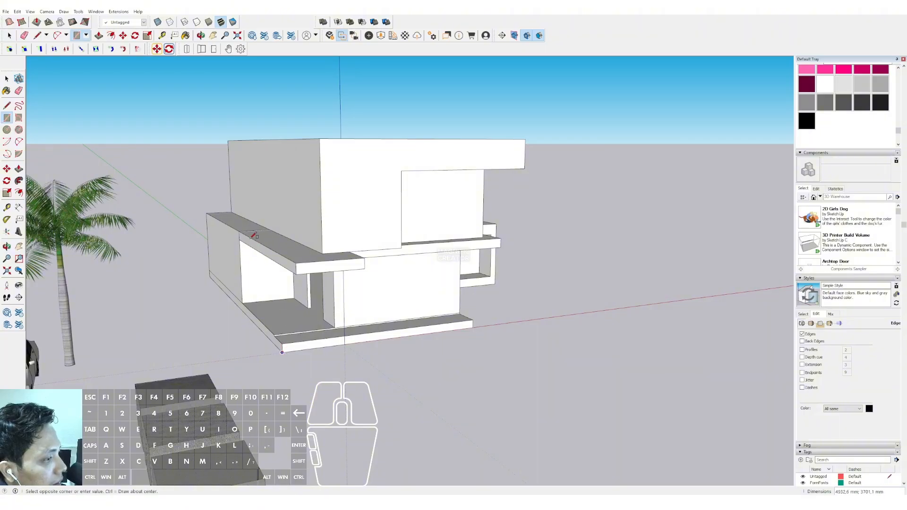
{"action": "scroll", "coordinate": [254, 236], "scroll_direction": "up", "scroll_amount": 2}
{"action": "left_click", "coordinate": [204, 211]}
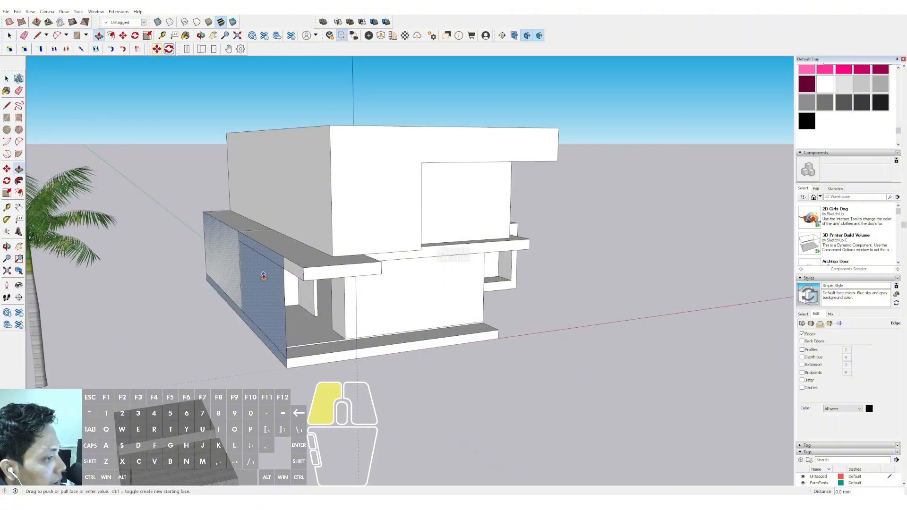
{"action": "left_click_drag", "start_coordinate": [264, 277], "coordinate": [260, 278]}
Push/pull the boundary wall's front end forward beyond the base and make the wall a group
{"action": "key", "text": "space"}
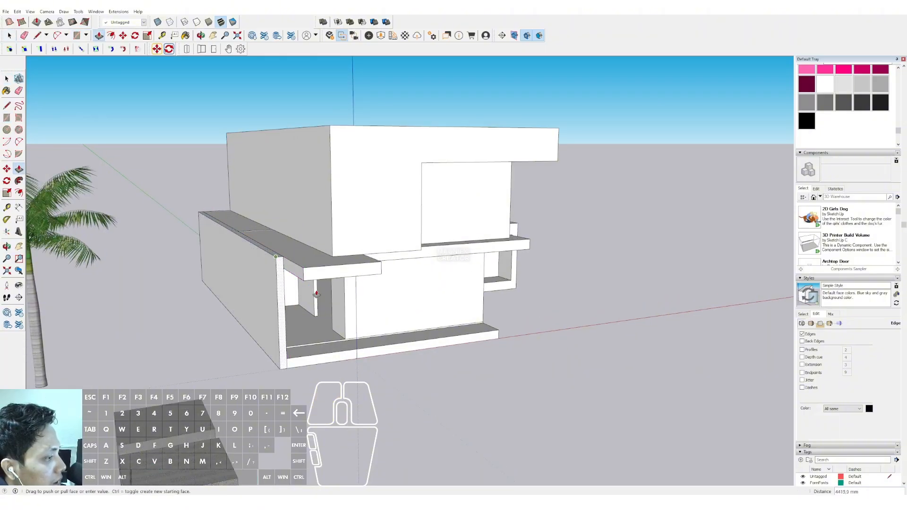
{"action": "left_click", "coordinate": [353, 320]}
{"action": "key", "text": "space"}
{"action": "middle_click_drag", "start_coordinate": [353, 320], "coordinate": [192, 245]}
{"action": "left_click", "coordinate": [329, 318]}
{"action": "right_click", "coordinate": [329, 318]}
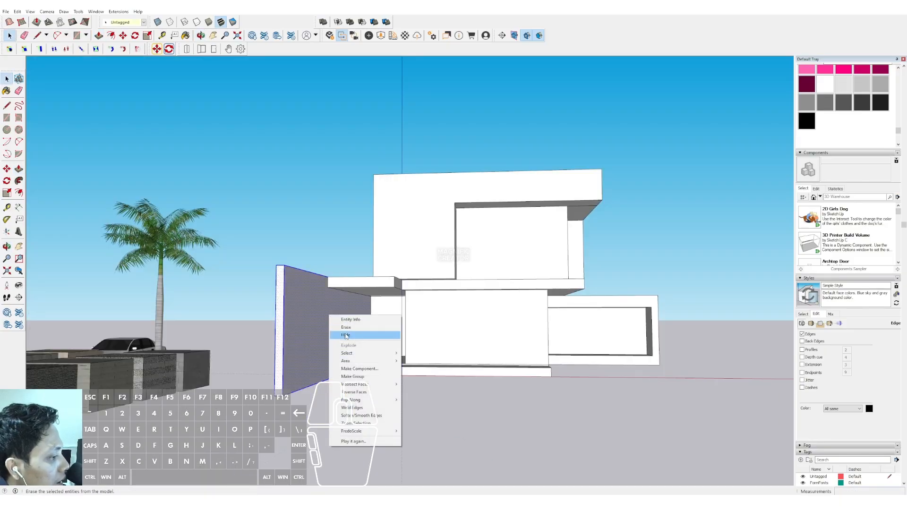
{"action": "left_click", "coordinate": [357, 376]}
Copy the boundary wall along the red axis to the opposite side of the house
{"action": "middle_click_drag", "start_coordinate": [357, 377], "coordinate": [302, 317]}
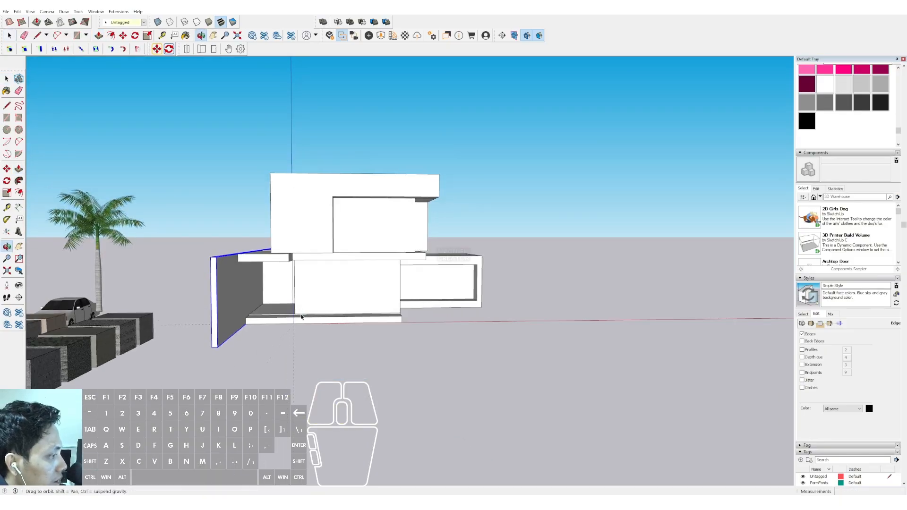
{"action": "middle_click_drag", "start_coordinate": [254, 283], "coordinate": [213, 285]}
{"action": "key", "text": "m"}
{"action": "left_click", "coordinate": [216, 269]}
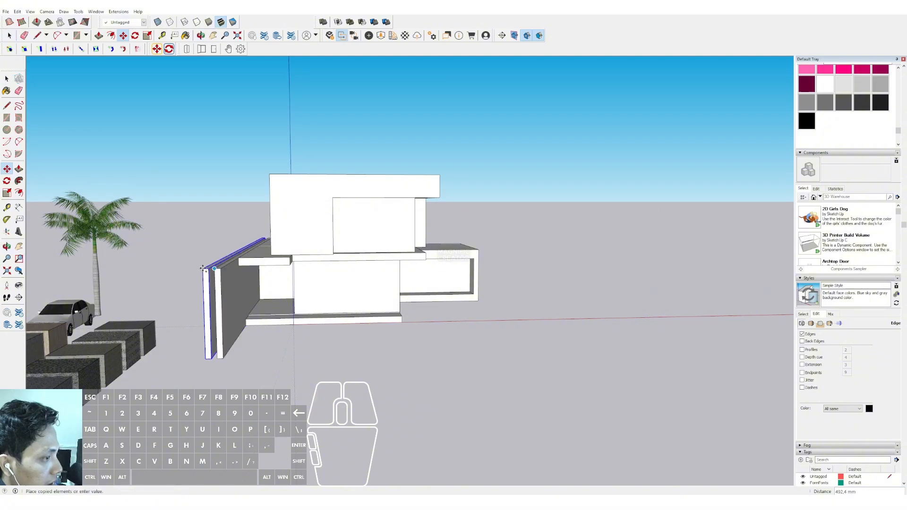
{"action": "key", "text": "ctrl"}
{"action": "key", "text": "shift"}
{"action": "left_click", "coordinate": [564, 253]}
Move the copied boundary wall along the red axis, leaving a gap beside the projecting side volume
{"action": "scroll", "coordinate": [520, 256], "scroll_direction": "up", "scroll_amount": 6}
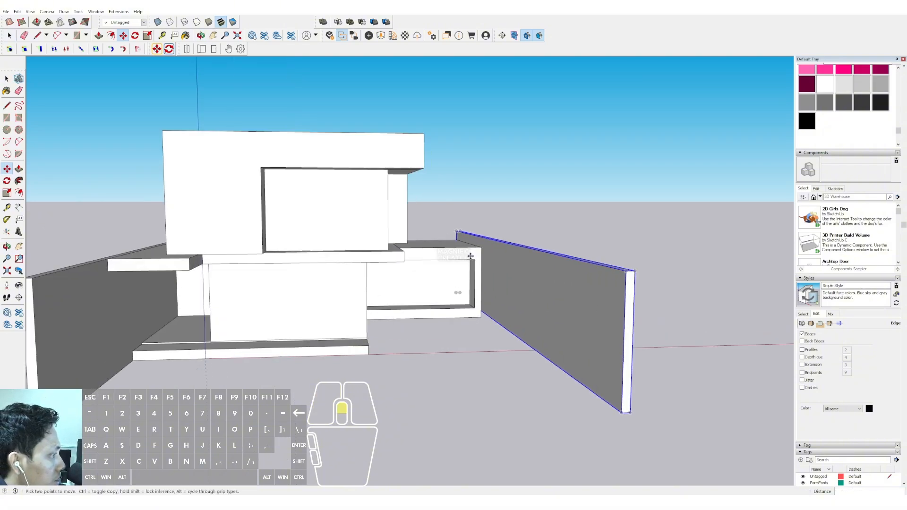
{"action": "left_click", "coordinate": [474, 244]}
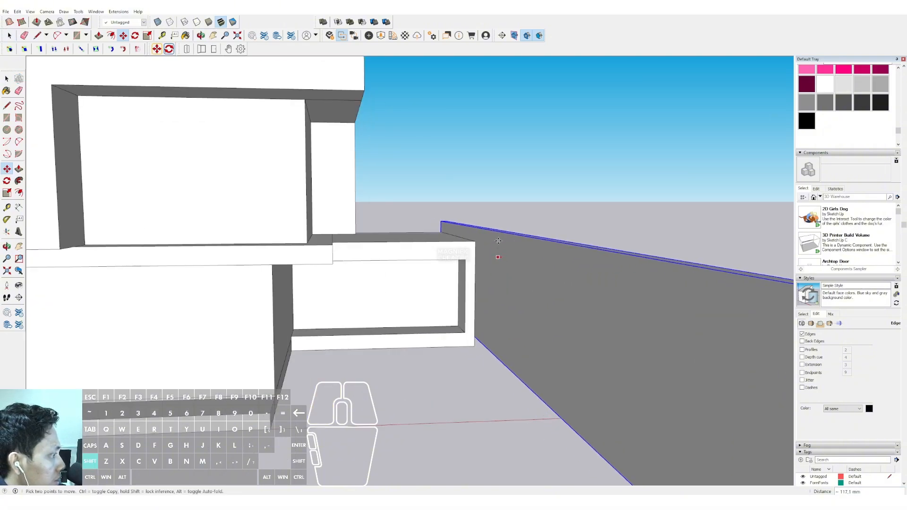
{"action": "middle_click_drag", "start_coordinate": [491, 261], "coordinate": [423, 222]}
{"action": "key", "text": "shift"}
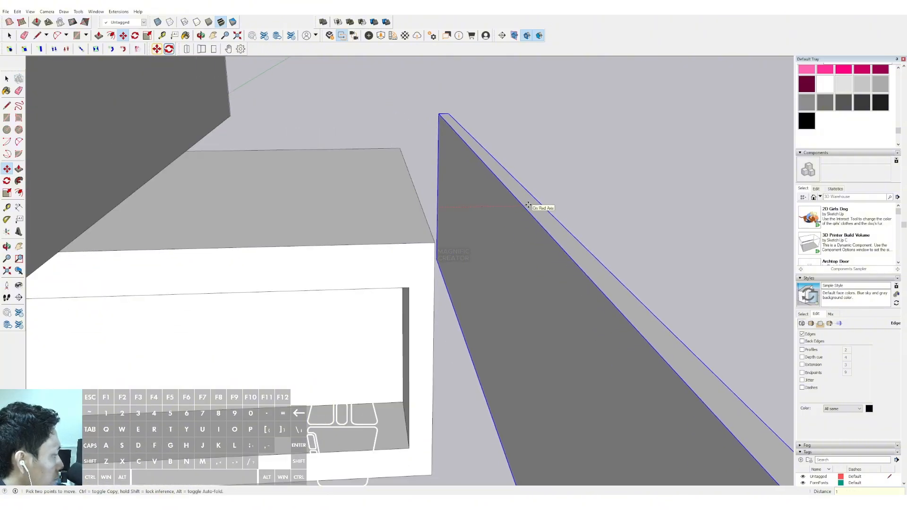
{"action": "key", "text": "Return"}
Draw a large ground rectangle beneath the house and both boundary walls, reaching forward beyond the walls' front ends
{"action": "middle_click_drag", "start_coordinate": [450, 192], "coordinate": [403, 156]}
{"action": "scroll", "coordinate": [404, 167], "scroll_direction": "down", "scroll_amount": 4}
{"action": "middle_click_drag", "start_coordinate": [416, 227], "coordinate": [364, 280], "text": "shift"}
{"action": "scroll", "coordinate": [417, 299], "scroll_direction": "down", "scroll_amount": 2}
{"action": "scroll", "coordinate": [375, 274], "scroll_direction": "down", "scroll_amount": 2}
{"action": "key", "text": "r"}
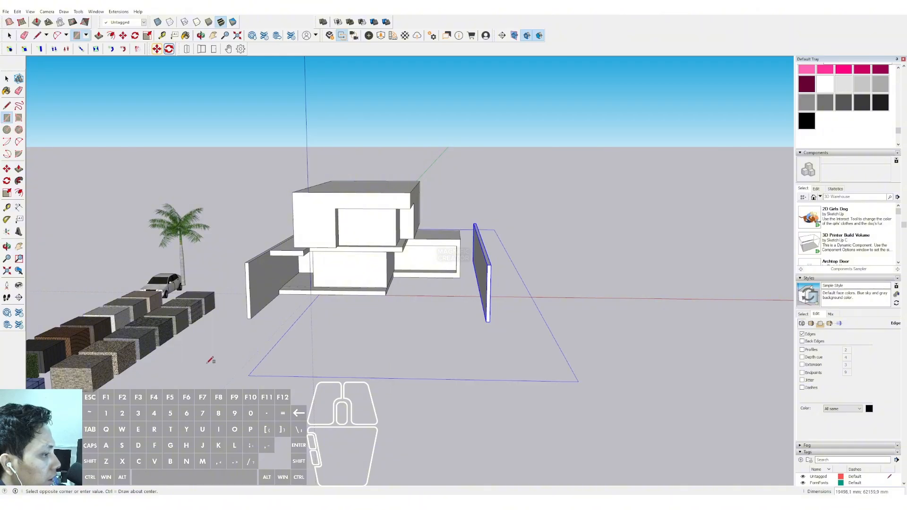
{"action": "left_click", "coordinate": [201, 358]}
{"action": "key", "text": "space"}
Scale the ground face along the red axis so its side edges align with the two boundary walls
{"action": "scroll", "coordinate": [512, 317], "scroll_direction": "up", "scroll_amount": 2}
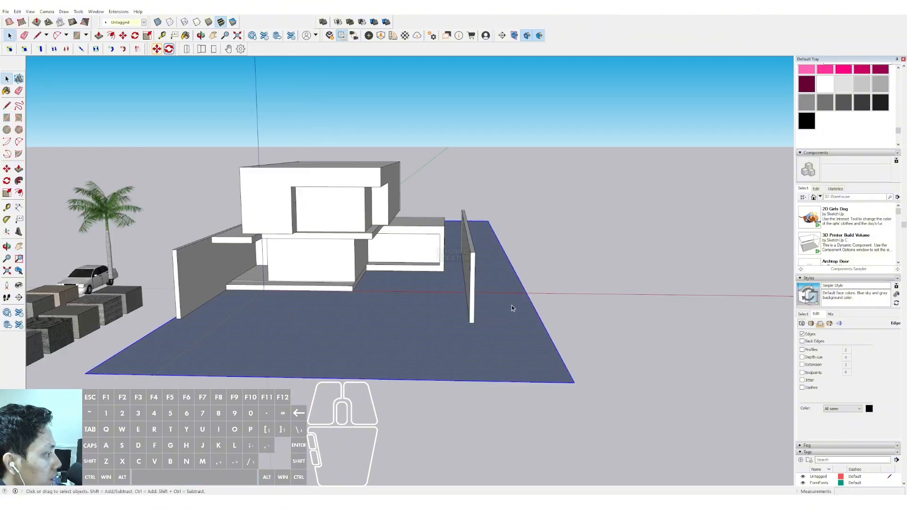
{"action": "key", "text": "s"}
{"action": "left_click_drag", "start_coordinate": [529, 299], "coordinate": [474, 322]}
{"action": "middle_click_drag", "start_coordinate": [473, 322], "coordinate": [317, 295]}
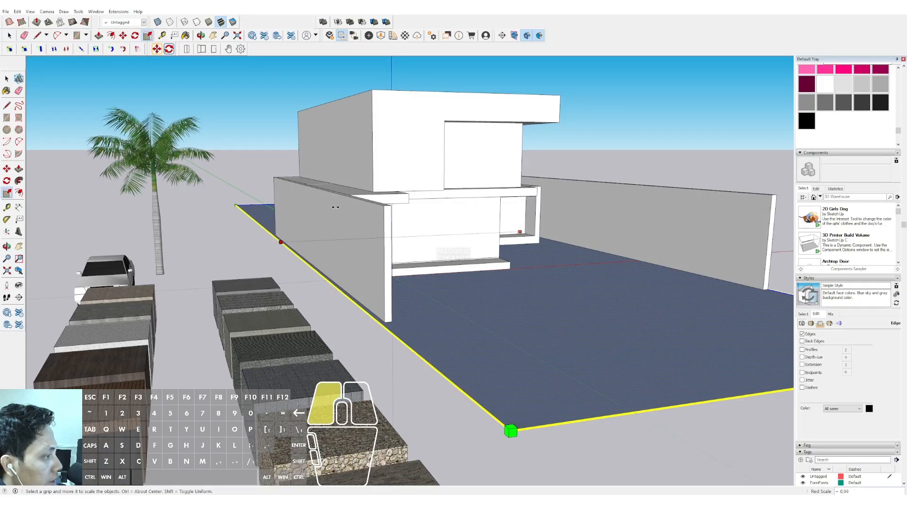
{"action": "left_click_drag", "start_coordinate": [336, 207], "coordinate": [383, 207]}
{"action": "key", "text": "space"}
Make the ground face with its edges a group
{"action": "middle_click_drag", "start_coordinate": [384, 207], "coordinate": [395, 304]}
{"action": "right_click", "coordinate": [394, 301]}
{"action": "double_click", "coordinate": [376, 300]}
{"action": "right_click", "coordinate": [376, 300]}
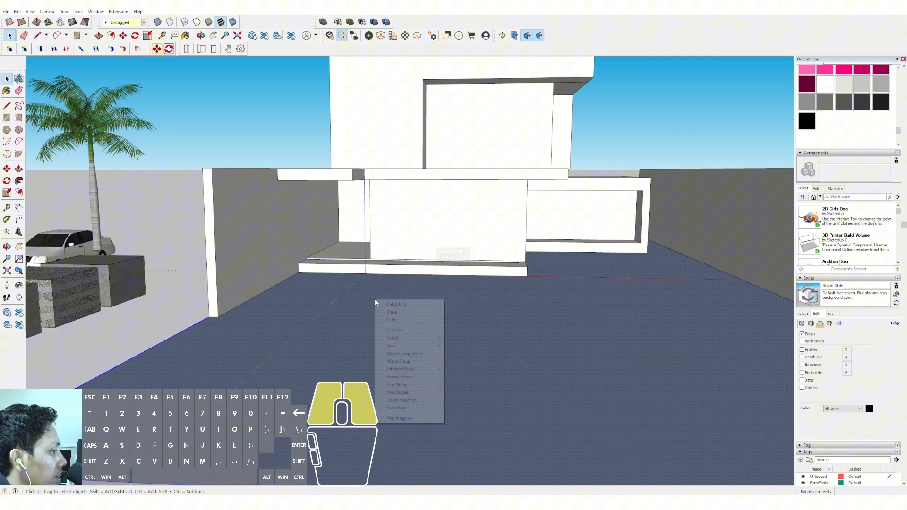
{"action": "left_click", "coordinate": [407, 362]}
Draw a rectangle across the lower half of the base's front face and push/pull it forward as an extra entrance step
{"action": "scroll", "coordinate": [456, 289], "scroll_direction": "up", "scroll_amount": 2}
{"action": "key", "text": "r"}
{"action": "left_click", "coordinate": [553, 273]}
{"action": "scroll", "coordinate": [279, 268], "scroll_direction": "up", "scroll_amount": 1}
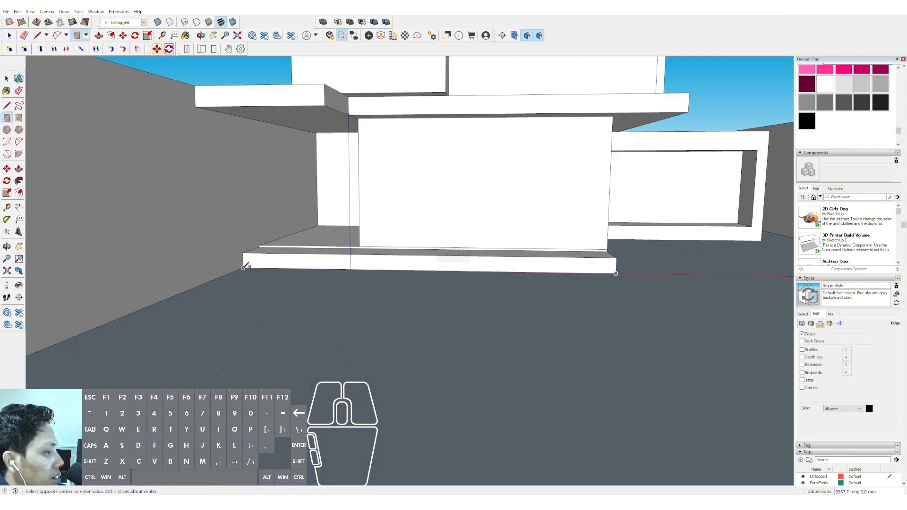
{"action": "left_click", "coordinate": [242, 260]}
{"action": "key", "text": "space"}
{"action": "scroll", "coordinate": [288, 268], "scroll_direction": "up", "scroll_amount": 1}
{"action": "key", "text": "p"}
{"action": "left_click_drag", "start_coordinate": [287, 267], "coordinate": [275, 277]}
{"action": "key", "text": "space"}
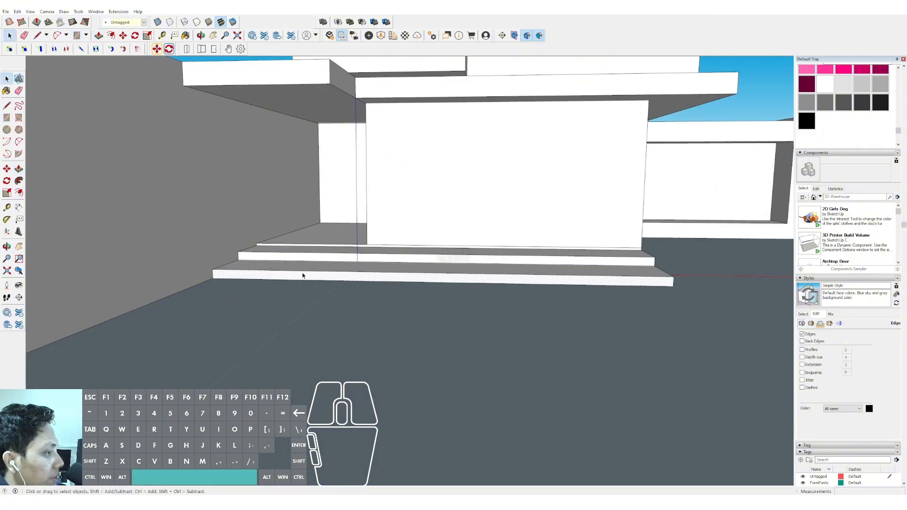
Make the new front entrance step a group
{"action": "triple_click", "coordinate": [302, 275]}
{"action": "right_click", "coordinate": [301, 275]}
{"action": "left_click", "coordinate": [326, 334]}
{"action": "scroll", "coordinate": [450, 239], "scroll_direction": "down", "scroll_amount": 5}
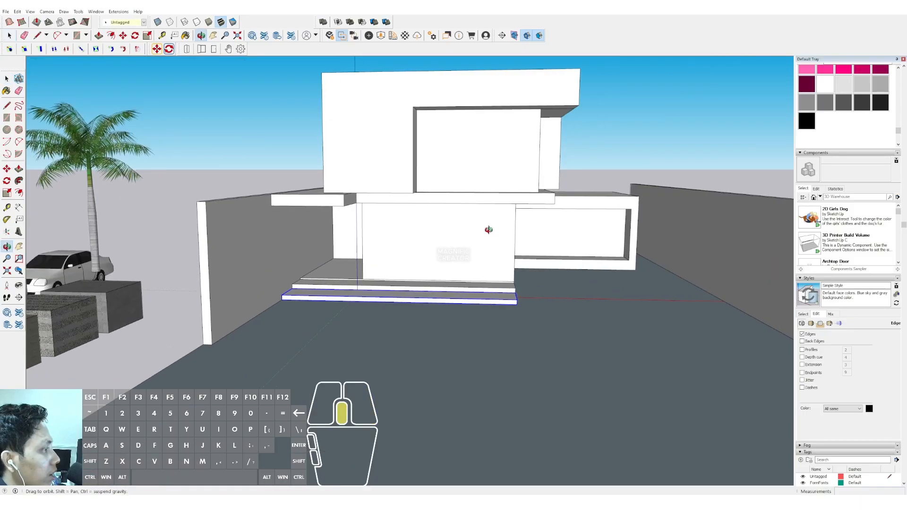
Draw a rectangle about 3100 mm high covering the wall at the back of the covered entrance
{"action": "scroll", "coordinate": [487, 229], "scroll_direction": "up", "scroll_amount": 3}
{"action": "scroll", "coordinate": [424, 232], "scroll_direction": "up", "scroll_amount": 1}
{"action": "middle_click_drag", "start_coordinate": [424, 233], "coordinate": [338, 266]}
{"action": "scroll", "coordinate": [349, 257], "scroll_direction": "down", "scroll_amount": 2}
{"action": "scroll", "coordinate": [365, 257], "scroll_direction": "up", "scroll_amount": 4}
{"action": "scroll", "coordinate": [337, 266], "scroll_direction": "up", "scroll_amount": 3}
{"action": "key", "text": "r"}
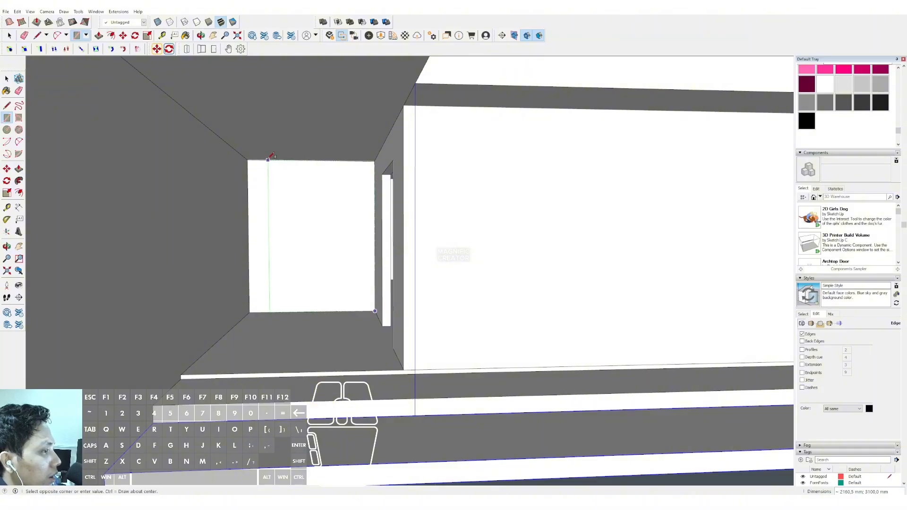
{"action": "left_click", "coordinate": [258, 160]}
Push/pull the rectangle at the back of the entrance forward slightly and make it a group
{"action": "key", "text": "p"}
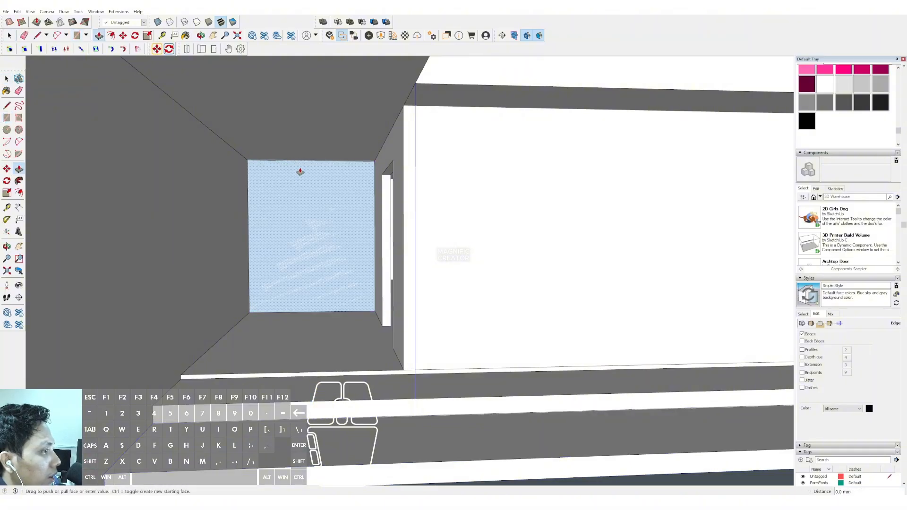
{"action": "left_click", "coordinate": [300, 172]}
{"action": "right_click", "coordinate": [327, 173]}
{"action": "left_click", "coordinate": [337, 234]}
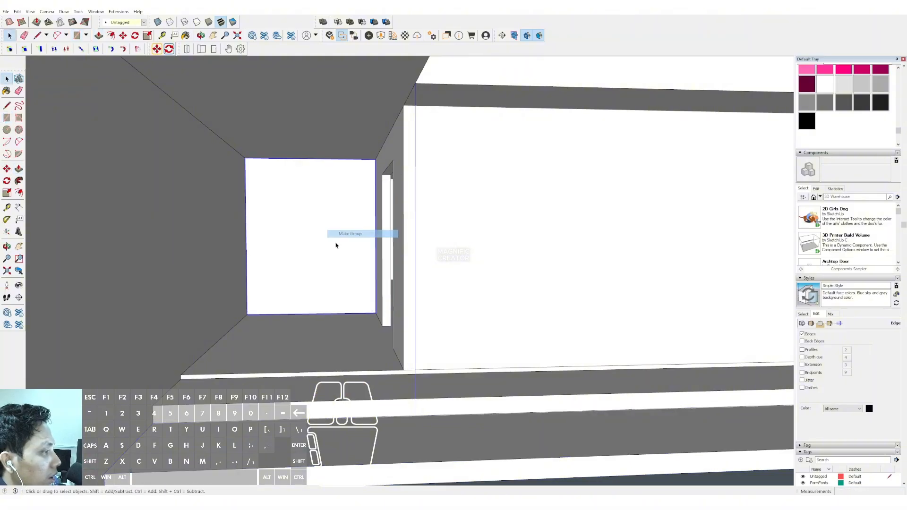
Pick the Translucent Glass Blue material from the Glass and Mirrors collection
{"action": "scroll", "coordinate": [336, 245], "scroll_direction": "down", "scroll_amount": 10}
{"action": "middle_click_drag", "start_coordinate": [430, 258], "coordinate": [402, 252]}
{"action": "scroll", "coordinate": [879, 95], "scroll_direction": "up", "scroll_amount": 6}
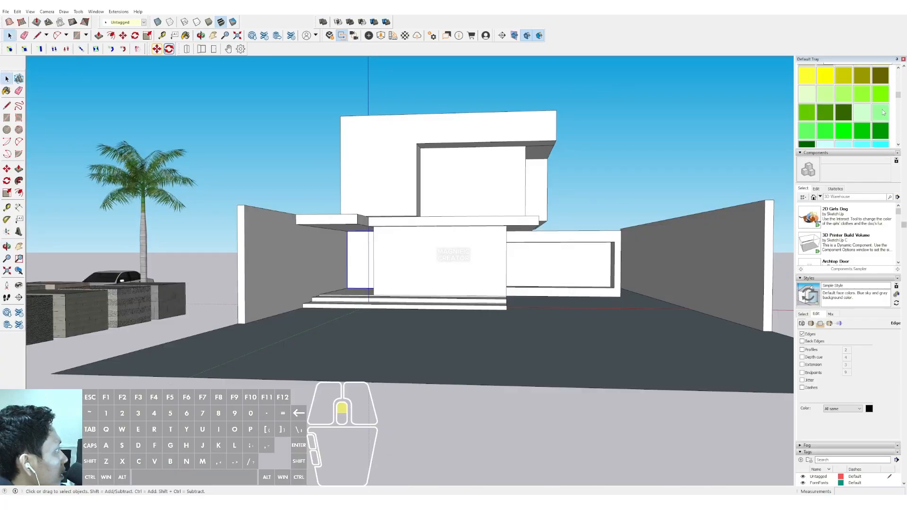
{"action": "left_click", "coordinate": [889, 145]}
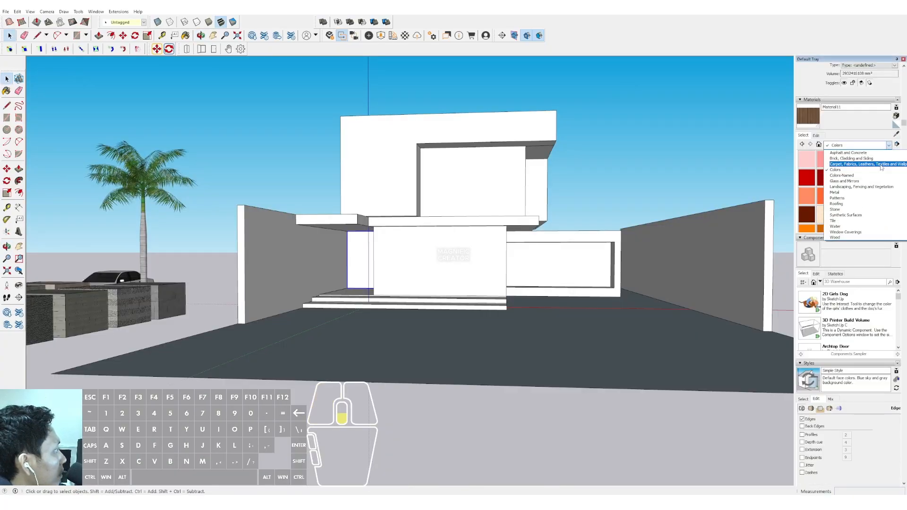
{"action": "left_click", "coordinate": [838, 181]}
{"action": "left_click", "coordinate": [859, 161]}
Inside the upper volume's group, paint the recessed wall faces with Translucent Glass Blue
{"action": "middle_click_drag", "start_coordinate": [529, 182], "coordinate": [478, 187]}
{"action": "key", "text": "space"}
{"action": "double_click", "coordinate": [478, 187]}
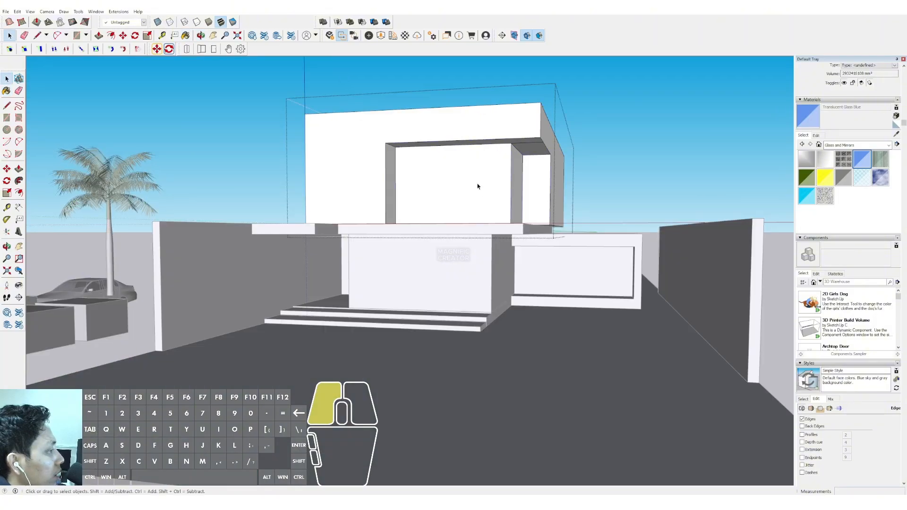
{"action": "left_click", "coordinate": [487, 182]}
{"action": "key", "text": "b"}
{"action": "left_click", "coordinate": [494, 177]}
{"action": "scroll", "coordinate": [519, 171], "scroll_direction": "up", "scroll_amount": 2}
{"action": "left_click", "coordinate": [646, 151]}
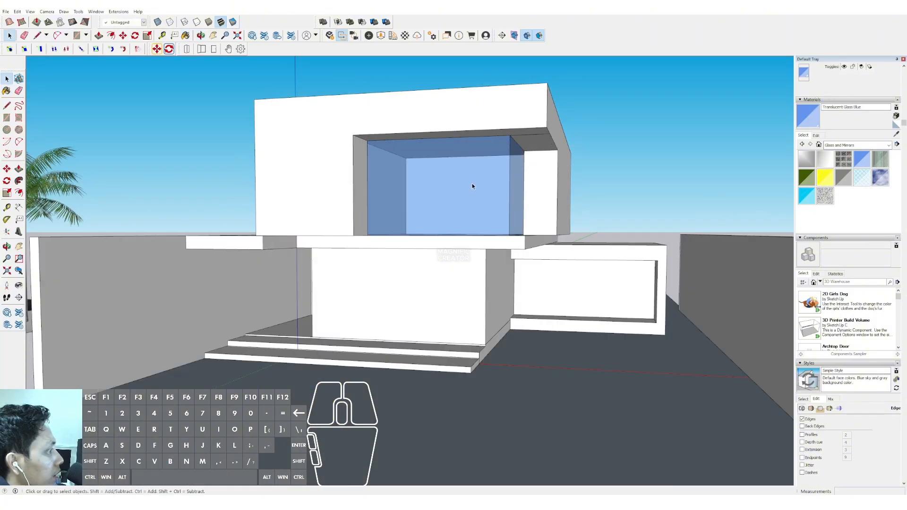
Copy the upper glass face's vertical edge across its width as evenly spaced lines dividing it into four panes
{"action": "scroll", "coordinate": [473, 185], "scroll_direction": "down", "scroll_amount": 1}
{"action": "triple_click", "coordinate": [471, 184]}
{"action": "scroll", "coordinate": [507, 181], "scroll_direction": "up", "scroll_amount": 2}
{"action": "left_click", "coordinate": [507, 181]}
{"action": "scroll", "coordinate": [508, 174], "scroll_direction": "up", "scroll_amount": 1}
{"action": "key", "text": "m"}
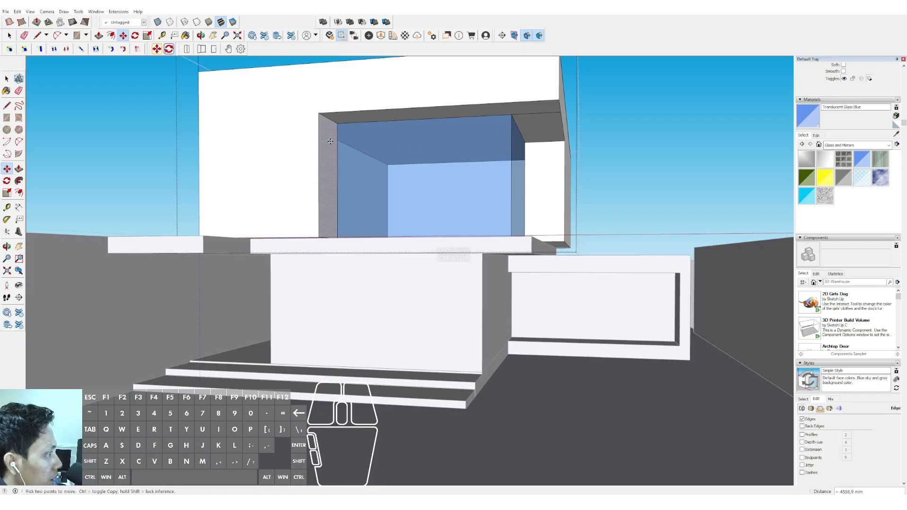
{"action": "key", "text": "Return"}
{"action": "key", "text": "space"}
{"action": "scroll", "coordinate": [537, 219], "scroll_direction": "down", "scroll_amount": 2}
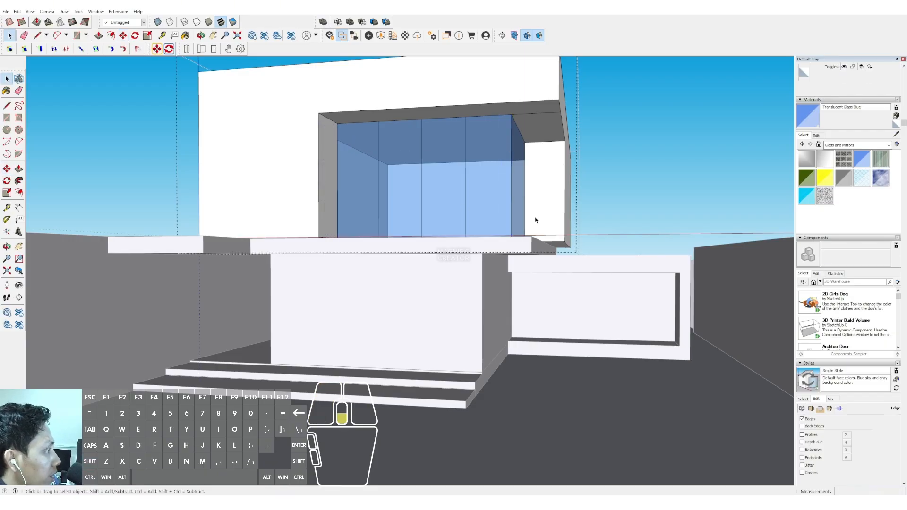
{"action": "left_click", "coordinate": [605, 246]}
Inside the projecting side volume's group, paint the recessed front face with Translucent Glass Blue
{"action": "scroll", "coordinate": [574, 289], "scroll_direction": "up", "scroll_amount": 2}
{"action": "left_click", "coordinate": [575, 292]}
{"action": "triple_click", "coordinate": [574, 290]}
{"action": "middle_click_drag", "start_coordinate": [599, 293], "coordinate": [660, 293]}
{"action": "scroll", "coordinate": [661, 292], "scroll_direction": "up", "scroll_amount": 1}
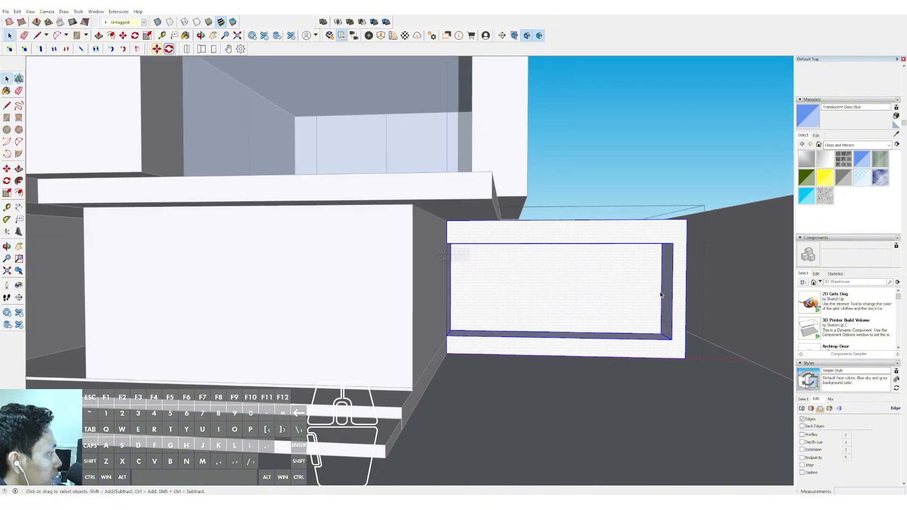
{"action": "left_click", "coordinate": [620, 291]}
{"action": "key", "text": "b"}
{"action": "left_click", "coordinate": [619, 291]}
{"action": "key", "text": "space"}
{"action": "left_click", "coordinate": [620, 213]}
Copy the side volume glass's vertical edge across its width as evenly spaced lines dividing it into four panes
{"action": "scroll", "coordinate": [654, 269], "scroll_direction": "up", "scroll_amount": 1}
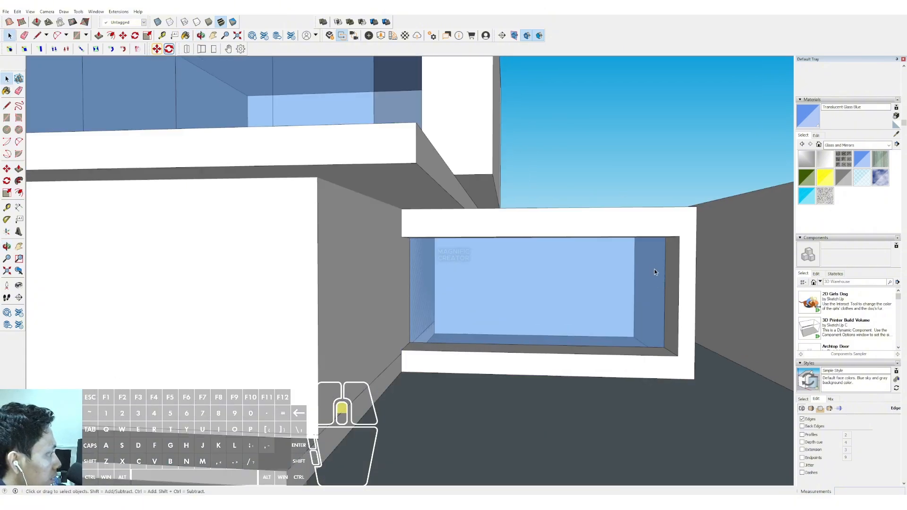
{"action": "triple_click", "coordinate": [654, 263]}
{"action": "middle_click_drag", "start_coordinate": [654, 262], "coordinate": [670, 248]}
{"action": "left_click", "coordinate": [667, 256]}
{"action": "key", "text": "m"}
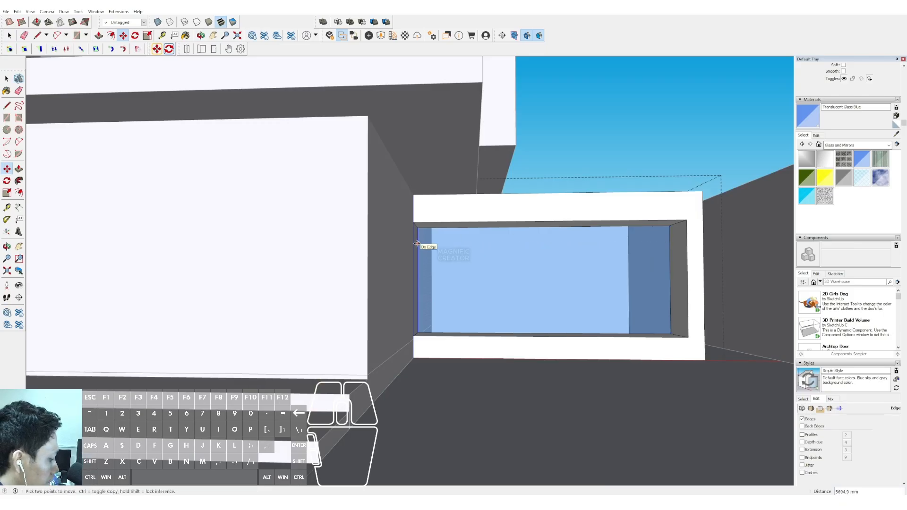
{"action": "scroll", "coordinate": [519, 250], "scroll_direction": "down", "scroll_amount": 5}
{"action": "left_click", "coordinate": [598, 173]}
{"action": "scroll", "coordinate": [570, 263], "scroll_direction": "up", "scroll_amount": 1}
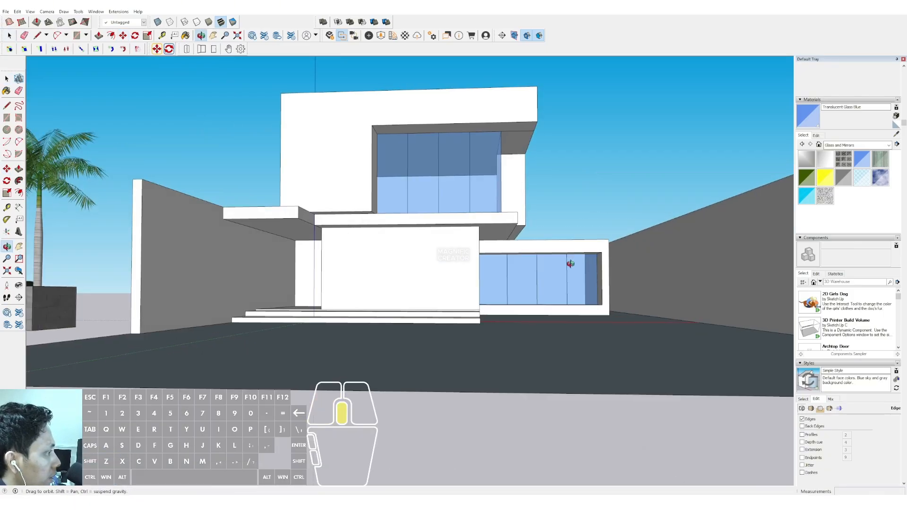
Model a thin base slab under the side volume, extending past its front and sides, and make it a group
{"action": "middle_click_drag", "start_coordinate": [570, 263], "coordinate": [459, 331]}
{"action": "scroll", "coordinate": [546, 316], "scroll_direction": "up", "scroll_amount": 3}
{"action": "scroll", "coordinate": [640, 318], "scroll_direction": "up", "scroll_amount": 2}
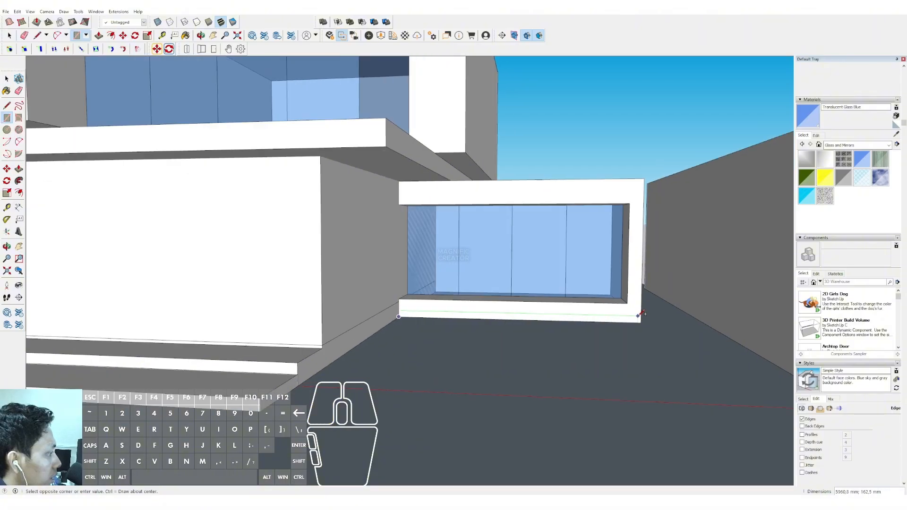
{"action": "key", "text": "p"}
{"action": "left_click", "coordinate": [630, 321]}
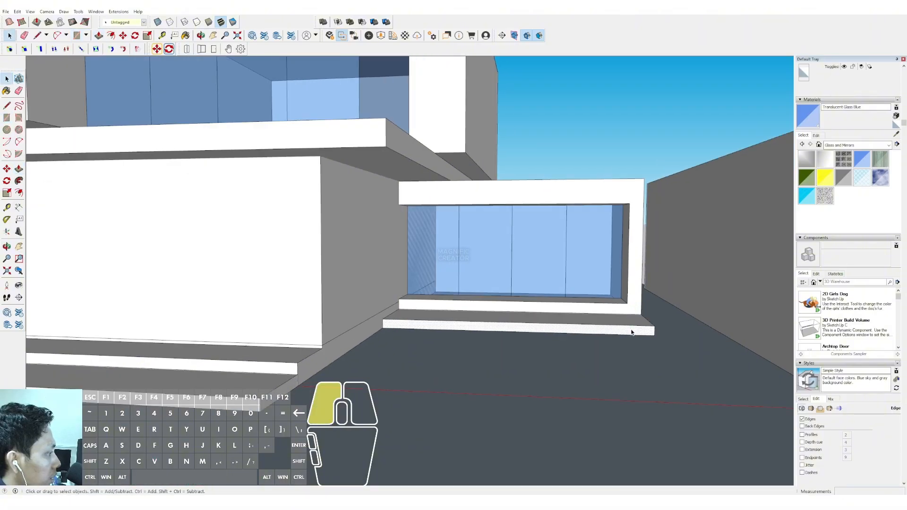
{"action": "triple_click", "coordinate": [631, 333]}
{"action": "right_click", "coordinate": [632, 330]}
{"action": "left_click", "coordinate": [658, 391]}
{"action": "scroll", "coordinate": [586, 311], "scroll_direction": "down", "scroll_amount": 4}
{"action": "middle_click_drag", "start_coordinate": [520, 288], "coordinate": [467, 277]}
{"action": "scroll", "coordinate": [467, 277], "scroll_direction": "down", "scroll_amount": 3}
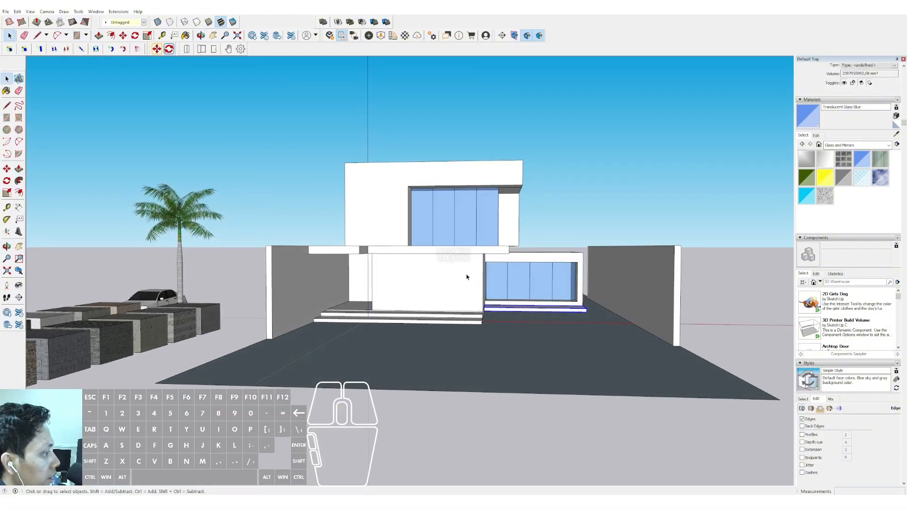
Draw a full-height rectangular panel on most of the ground-floor volume's front wall, give it a slight thickness and group it
{"action": "scroll", "coordinate": [471, 282], "scroll_direction": "up", "scroll_amount": 5}
{"action": "key", "text": "r"}
{"action": "middle_click_drag", "start_coordinate": [521, 321], "coordinate": [522, 208]}
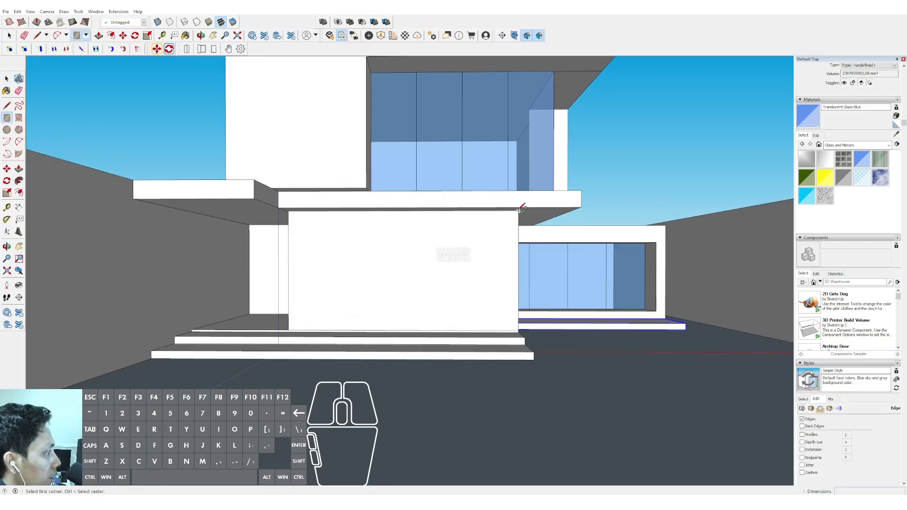
{"action": "scroll", "coordinate": [422, 330], "scroll_direction": "up", "scroll_amount": 1}
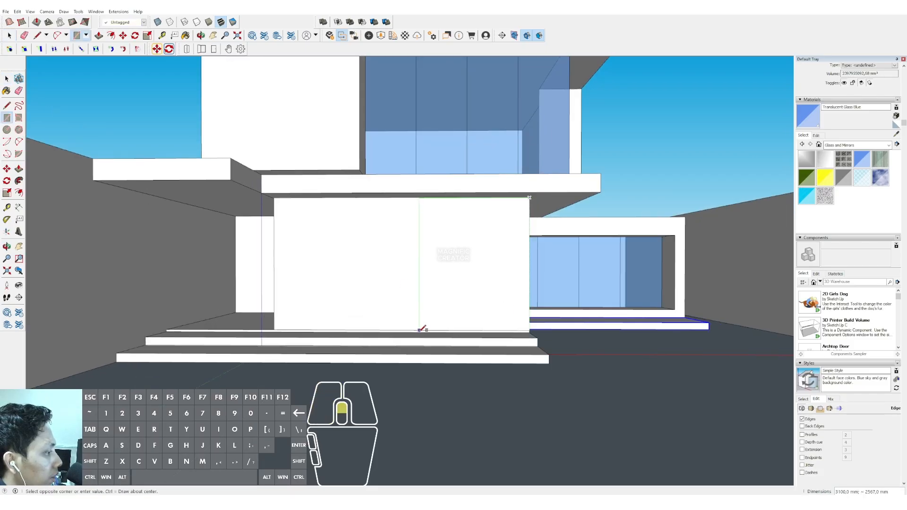
{"action": "left_click", "coordinate": [356, 331]}
{"action": "middle_click_drag", "start_coordinate": [381, 310], "coordinate": [458, 235]}
{"action": "key", "text": "p"}
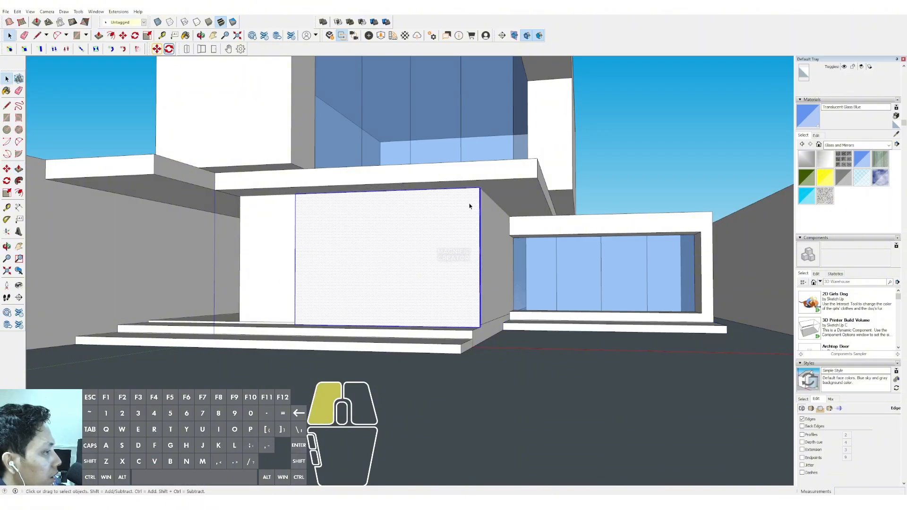
{"action": "key", "text": "w"}
Inside the upper volume's group, draw a horizontal line from the recess's upper corner past the front face's outer edge
{"action": "scroll", "coordinate": [470, 206], "scroll_direction": "down", "scroll_amount": 2}
{"action": "middle_click_drag", "start_coordinate": [331, 165], "coordinate": [359, 205]}
{"action": "scroll", "coordinate": [377, 207], "scroll_direction": "up", "scroll_amount": 1}
{"action": "double_click", "coordinate": [389, 184]}
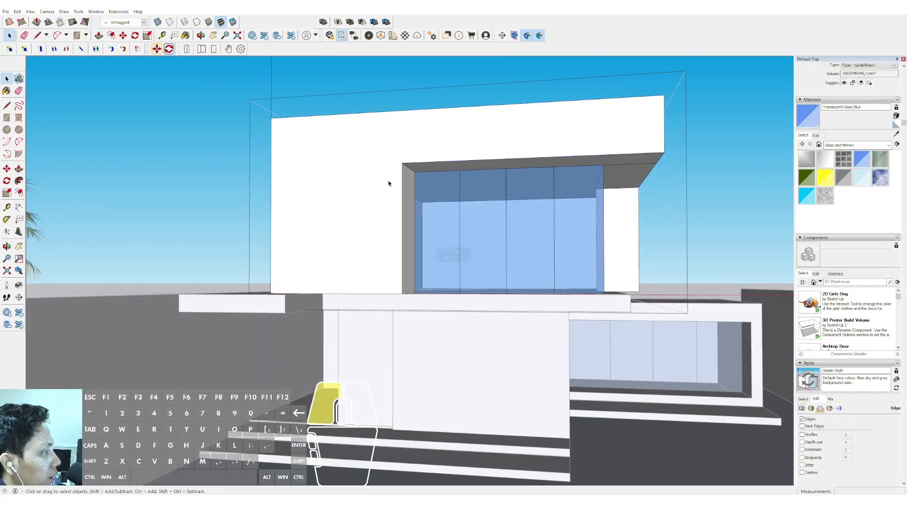
{"action": "left_click", "coordinate": [389, 184]}
{"action": "key", "text": "l"}
{"action": "left_click", "coordinate": [187, 172], "text": "shift"}
Delete the part of the line that overshoots the upper volume's facade and leave the group
{"action": "key", "text": "space"}
{"action": "left_click", "coordinate": [221, 170]}
{"action": "key", "text": "Delete"}
{"action": "key", "text": "d"}
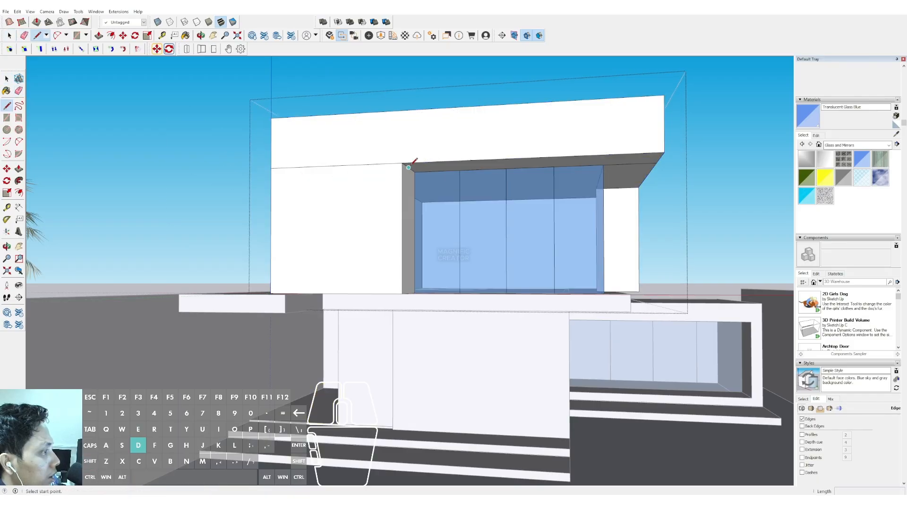
{"action": "key", "text": "space"}
{"action": "scroll", "coordinate": [397, 158], "scroll_direction": "down", "scroll_amount": 3}
{"action": "left_click", "coordinate": [654, 145]}
Paint the entrance canopy and, inside the side volume's group, the frame around the glazing with the dark grey Color M07
{"action": "middle_click_drag", "start_coordinate": [438, 170], "coordinate": [473, 161], "text": "shift"}
{"action": "left_click", "coordinate": [889, 146]}
{"action": "left_click", "coordinate": [844, 177]}
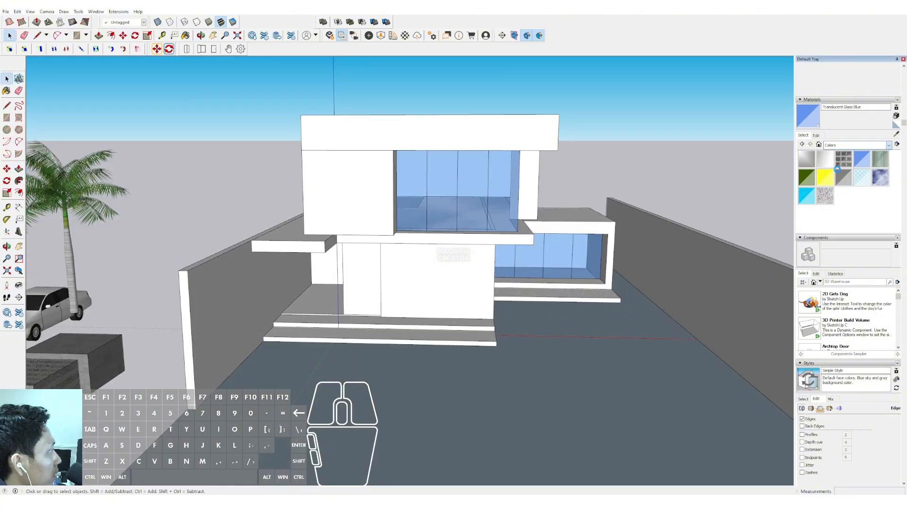
{"action": "scroll", "coordinate": [842, 176], "scroll_direction": "down", "scroll_amount": 5}
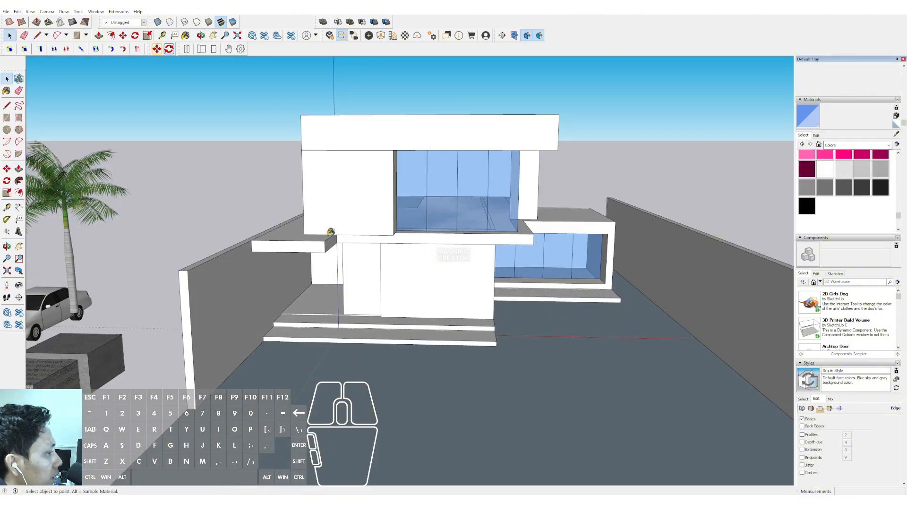
{"action": "left_click", "coordinate": [294, 241]}
{"action": "mouse_move", "coordinate": [294, 241]}
{"action": "middle_mouse_down"}
{"action": "mouse_move", "coordinate": [360, 214]}
{"action": "mouse_move", "coordinate": [604, 235]}
{"action": "middle_mouse_up"}
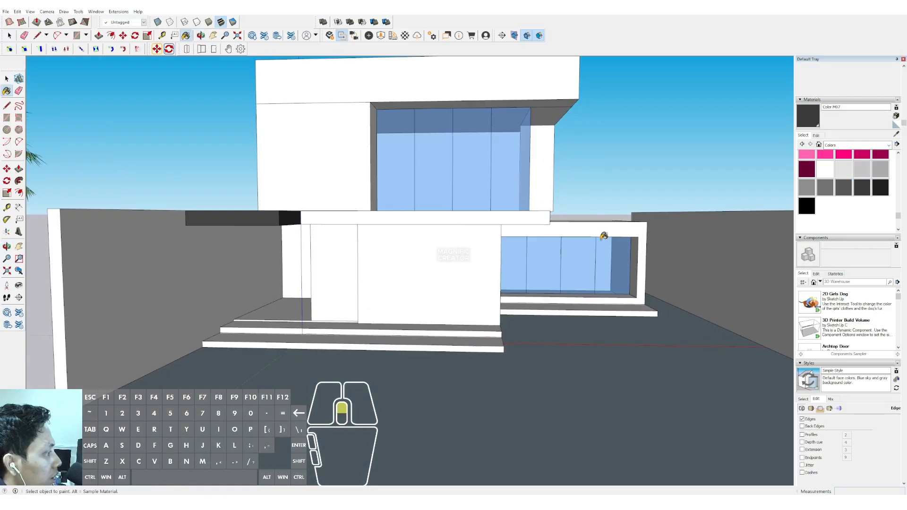
{"action": "key", "text": "space"}
{"action": "left_click", "coordinate": [639, 237]}
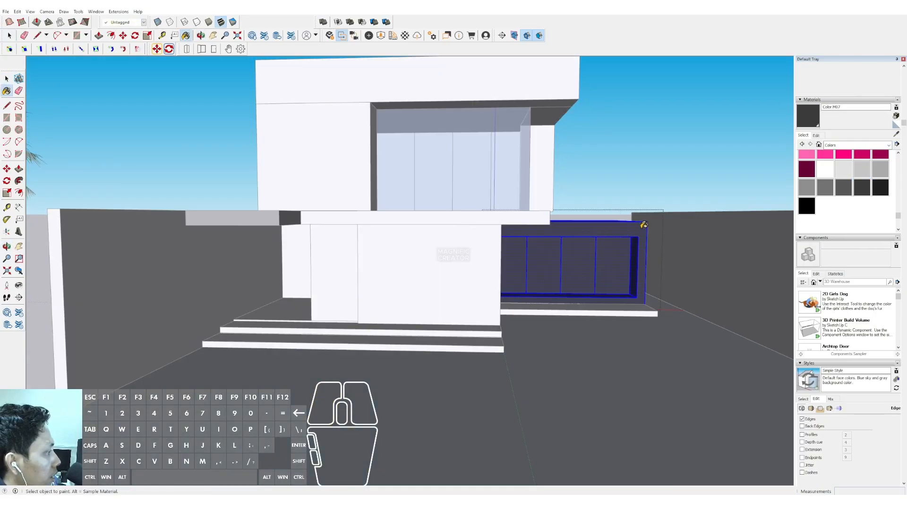
Sample the dark stone paving material from the sample blocks and paint the ground plane with it
{"action": "scroll", "coordinate": [637, 235], "scroll_direction": "down", "scroll_amount": 3}
{"action": "middle_click_drag", "start_coordinate": [637, 235], "coordinate": [428, 156]}
{"action": "scroll", "coordinate": [411, 255], "scroll_direction": "down", "scroll_amount": 3}
{"action": "middle_click_drag", "start_coordinate": [409, 255], "coordinate": [492, 338]}
{"action": "scroll", "coordinate": [480, 289], "scroll_direction": "down", "scroll_amount": 2}
{"action": "scroll", "coordinate": [270, 299], "scroll_direction": "up", "scroll_amount": 3}
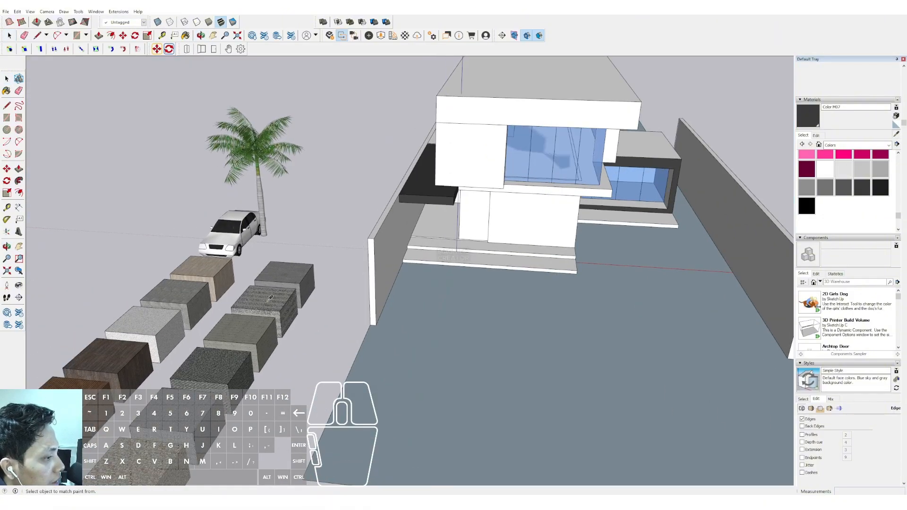
{"action": "left_click", "coordinate": [578, 341]}
Sample the brown slatted wood material from the sample blocks and paint the ground-floor front panel with it
{"action": "mouse_move", "coordinate": [577, 339]}
{"action": "middle_mouse_down"}
{"action": "mouse_move", "coordinate": [510, 249]}
{"action": "mouse_move", "coordinate": [475, 252]}
{"action": "middle_mouse_up"}
{"action": "middle_click_drag", "start_coordinate": [399, 263], "coordinate": [551, 252]}
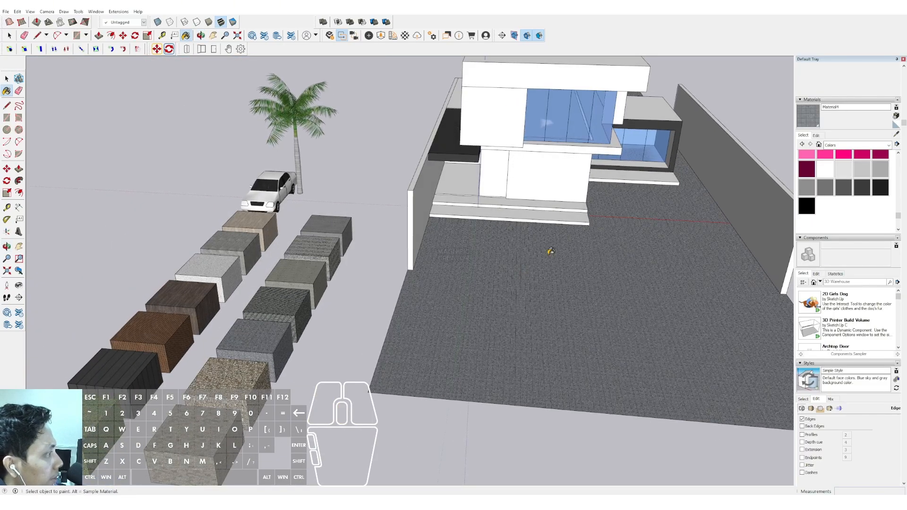
{"action": "left_click", "coordinate": [160, 329]}
{"action": "mouse_move", "coordinate": [491, 168]}
{"action": "middle_mouse_down", "text": "shift"}
{"action": "mouse_move", "coordinate": [419, 283]}
{"action": "mouse_move", "coordinate": [456, 212]}
{"action": "middle_mouse_up", "text": "shift"}
{"action": "scroll", "coordinate": [456, 251], "scroll_direction": "up", "scroll_amount": 4}
{"action": "left_click", "coordinate": [456, 253]}
Sample the board-textured concrete material from the sample blocks and paint the wall at the back of the entrance porch
{"action": "scroll", "coordinate": [457, 252], "scroll_direction": "down", "scroll_amount": 2}
{"action": "mouse_move", "coordinate": [457, 253]}
{"action": "middle_mouse_down"}
{"action": "mouse_move", "coordinate": [482, 243]}
{"action": "mouse_move", "coordinate": [462, 259]}
{"action": "mouse_move", "coordinate": [482, 282]}
{"action": "mouse_move", "coordinate": [502, 279]}
{"action": "middle_mouse_up"}
{"action": "scroll", "coordinate": [482, 251], "scroll_direction": "down", "scroll_amount": 2}
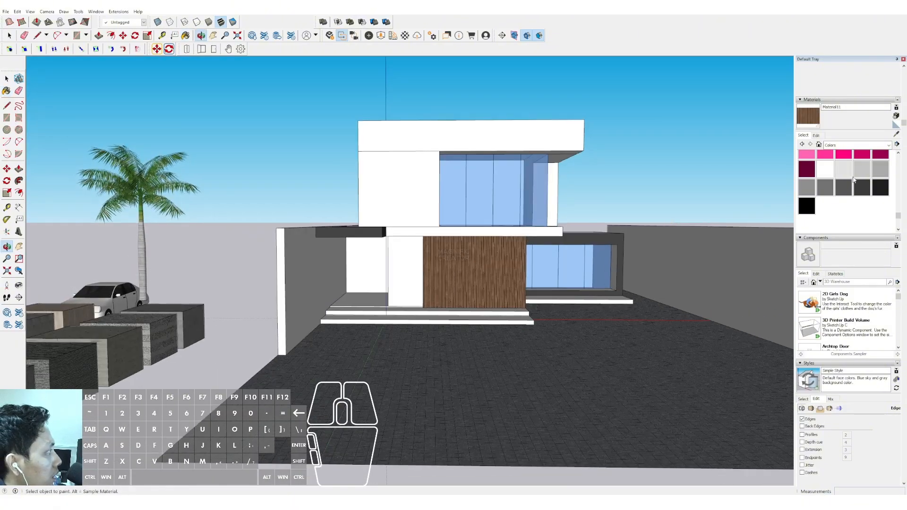
{"action": "left_click", "coordinate": [897, 135]}
{"action": "scroll", "coordinate": [474, 277], "scroll_direction": "down", "scroll_amount": 3}
{"action": "middle_click_drag", "start_coordinate": [307, 241], "coordinate": [392, 360]}
{"action": "scroll", "coordinate": [375, 302], "scroll_direction": "up", "scroll_amount": 3}
{"action": "scroll", "coordinate": [392, 362], "scroll_direction": "up", "scroll_amount": 2}
{"action": "left_click", "coordinate": [375, 354]}
Paint both side boundary walls with the sampled board-textured concrete material
{"action": "mouse_move", "coordinate": [406, 284]}
{"action": "middle_mouse_down"}
{"action": "mouse_move", "coordinate": [349, 152]}
{"action": "mouse_move", "coordinate": [340, 146]}
{"action": "mouse_move", "coordinate": [324, 214]}
{"action": "mouse_move", "coordinate": [310, 193]}
{"action": "middle_mouse_up"}
{"action": "scroll", "coordinate": [347, 168], "scroll_direction": "down", "scroll_amount": 3}
{"action": "left_click", "coordinate": [277, 185]}
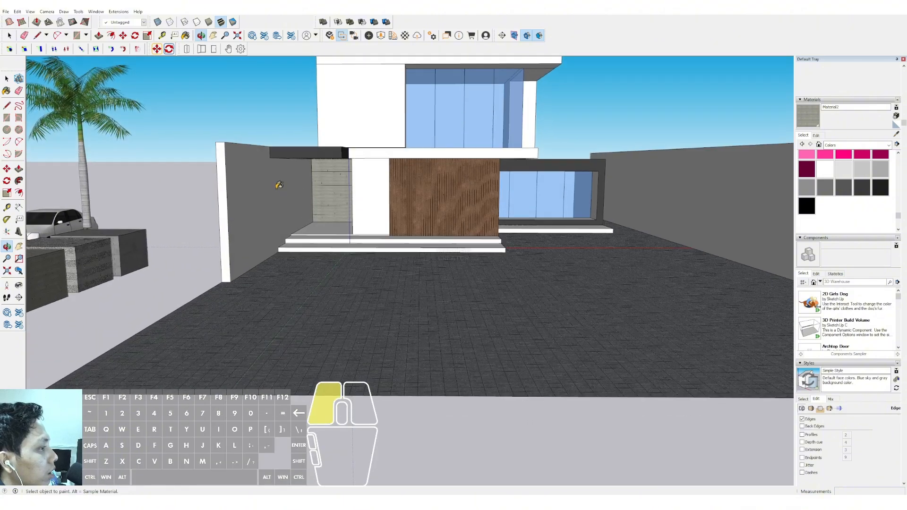
{"action": "left_click", "coordinate": [735, 188]}
Sample the stone cladding material from the sample blocks and paint the wall at the back of the entrance porch
{"action": "scroll", "coordinate": [444, 222], "scroll_direction": "down", "scroll_amount": 2}
{"action": "scroll", "coordinate": [444, 223], "scroll_direction": "down", "scroll_amount": 1}
{"action": "middle_click_drag", "start_coordinate": [444, 222], "coordinate": [547, 203]}
{"action": "scroll", "coordinate": [415, 211], "scroll_direction": "up", "scroll_amount": 3}
{"action": "scroll", "coordinate": [416, 211], "scroll_direction": "down", "scroll_amount": 3}
{"action": "key", "text": "space"}
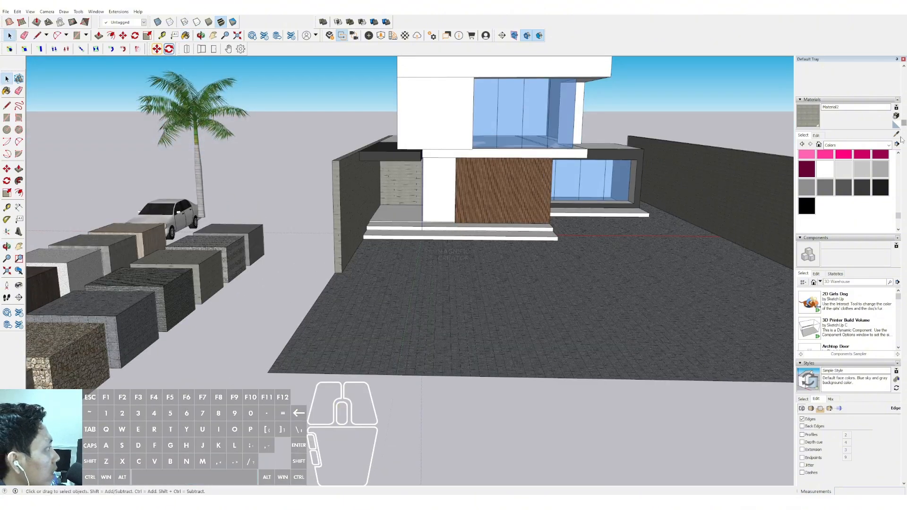
{"action": "scroll", "coordinate": [479, 209], "scroll_direction": "down", "scroll_amount": 3}
{"action": "middle_click_drag", "start_coordinate": [482, 207], "coordinate": [529, 260]}
{"action": "scroll", "coordinate": [392, 349], "scroll_direction": "up", "scroll_amount": 4}
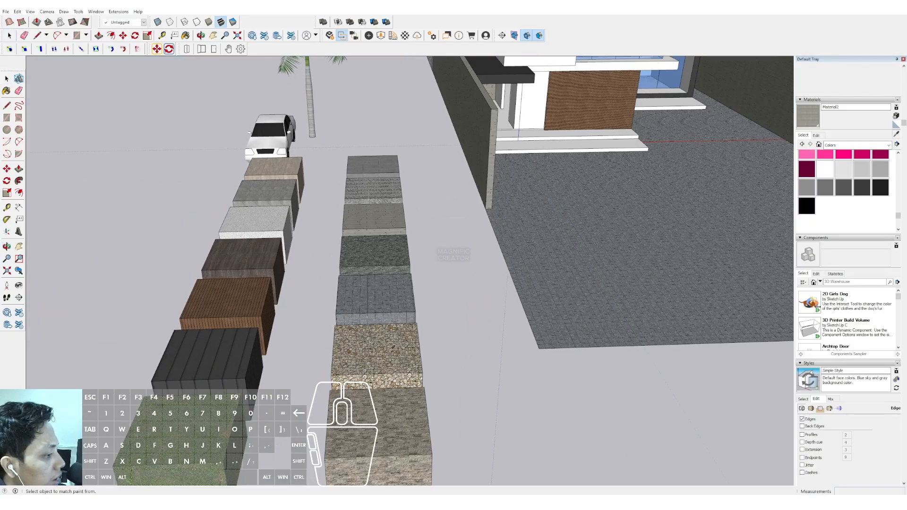
{"action": "scroll", "coordinate": [584, 179], "scroll_direction": "up", "scroll_amount": 2}
{"action": "mouse_move", "coordinate": [584, 180]}
{"action": "middle_mouse_down", "text": "shift"}
{"action": "mouse_move", "coordinate": [528, 307]}
{"action": "mouse_move", "coordinate": [525, 206]}
{"action": "middle_mouse_up", "text": "shift"}
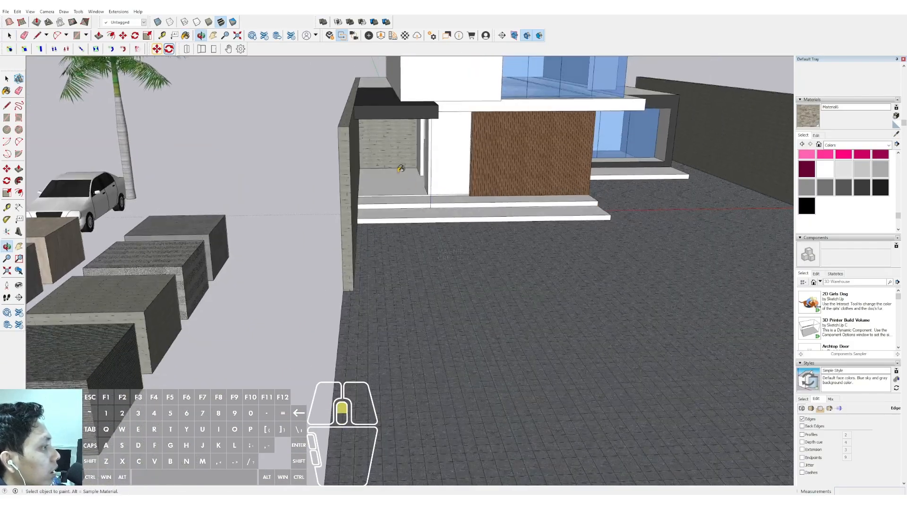
{"action": "scroll", "coordinate": [401, 169], "scroll_direction": "up", "scroll_amount": 3}
{"action": "left_click", "coordinate": [384, 114]}
{"action": "scroll", "coordinate": [396, 134], "scroll_direction": "down", "scroll_amount": 1}
{"action": "mouse_move", "coordinate": [383, 190]}
{"action": "middle_mouse_down", "text": "shift"}
{"action": "mouse_move", "coordinate": [465, 150]}
{"action": "mouse_move", "coordinate": [446, 201]}
{"action": "mouse_move", "coordinate": [450, 184]}
{"action": "middle_mouse_up", "text": "shift"}
{"action": "scroll", "coordinate": [449, 184], "scroll_direction": "up", "scroll_amount": 2}
{"action": "key", "text": "space"}
{"action": "triple_click", "coordinate": [440, 172]}
{"action": "left_click", "coordinate": [435, 172]}
{"action": "scroll", "coordinate": [434, 171], "scroll_direction": "down", "scroll_amount": 6}
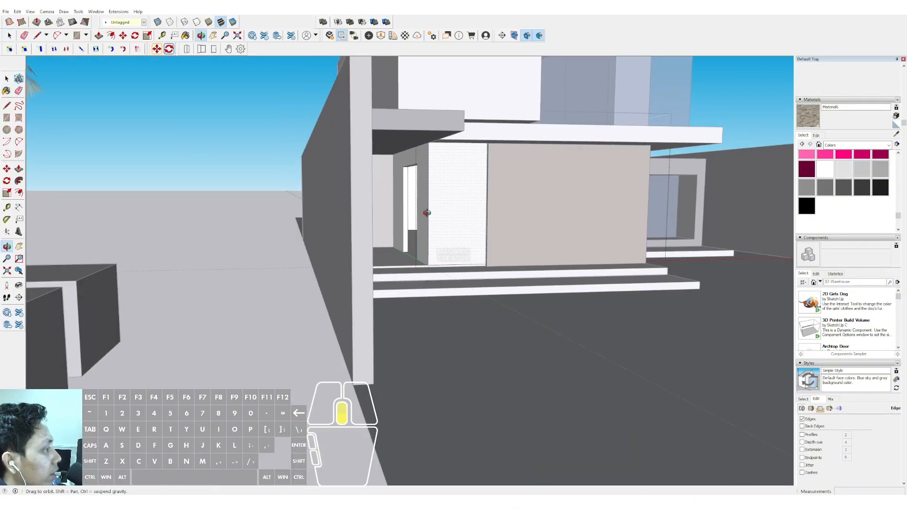
{"action": "left_click", "coordinate": [896, 136]}
{"action": "scroll", "coordinate": [454, 189], "scroll_direction": "down", "scroll_amount": 3}
{"action": "middle_click_drag", "start_coordinate": [454, 189], "coordinate": [416, 270]}
{"action": "key", "text": "space"}
{"action": "left_click", "coordinate": [358, 341]}
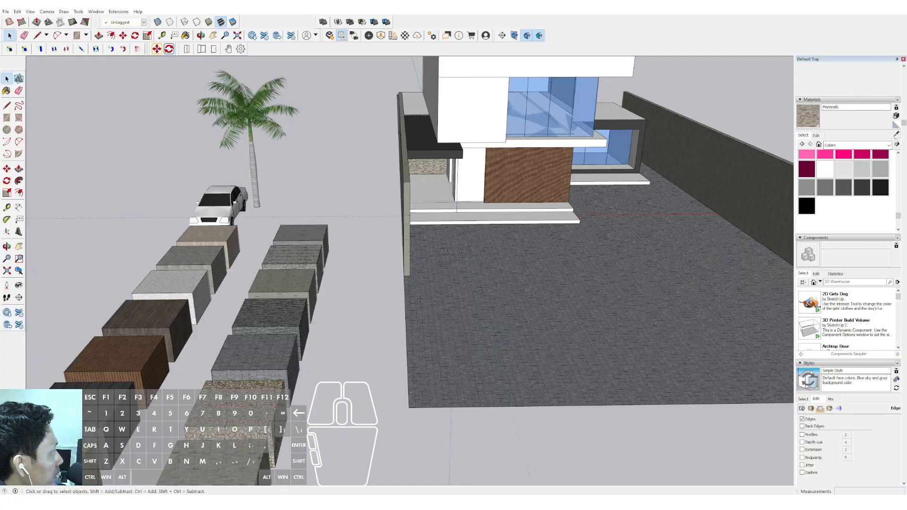
Sample the plain grey concrete material and, inside the ground-floor volume's group, paint the narrow front wall beside the wood panel
{"action": "scroll", "coordinate": [263, 383], "scroll_direction": "up", "scroll_amount": 4}
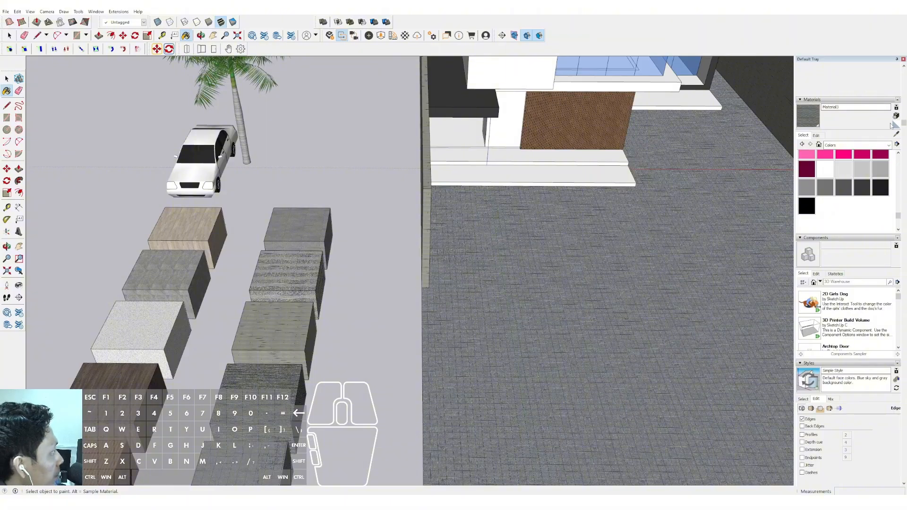
{"action": "left_click", "coordinate": [295, 224]}
{"action": "middle_click_drag", "start_coordinate": [557, 106], "coordinate": [448, 228], "text": "shift"}
{"action": "key", "text": "space"}
{"action": "scroll", "coordinate": [447, 229], "scroll_direction": "up", "scroll_amount": 2}
{"action": "triple_click", "coordinate": [426, 227]}
{"action": "key", "text": "b"}
{"action": "left_click", "coordinate": [431, 218]}
{"action": "key", "text": "space"}
{"action": "left_click", "coordinate": [199, 122]}
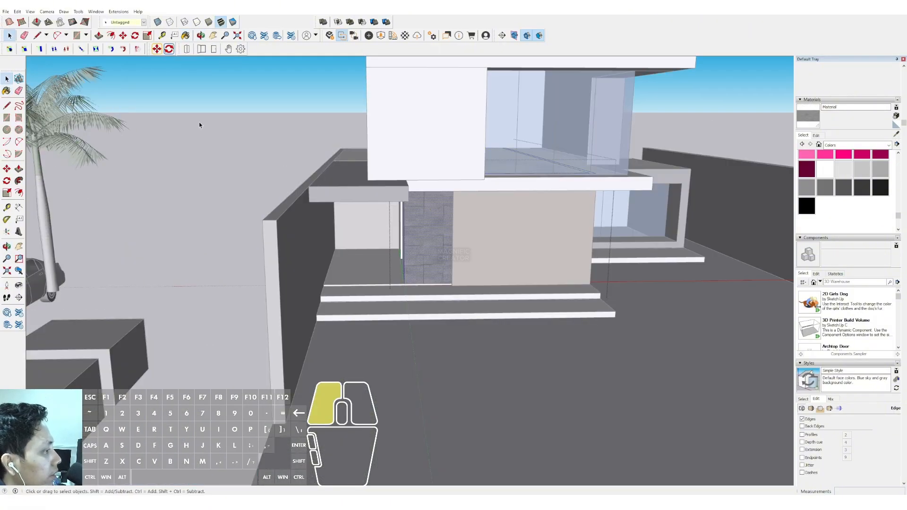
{"action": "left_click", "coordinate": [200, 122]}
Inside the upper volume's group, draw a vertical helper line upward from the roof's front outer corner
{"action": "scroll", "coordinate": [474, 277], "scroll_direction": "down", "scroll_amount": 1}
{"action": "middle_click_drag", "start_coordinate": [474, 278], "coordinate": [444, 208]}
{"action": "scroll", "coordinate": [444, 209], "scroll_direction": "up", "scroll_amount": 1}
{"action": "middle_click_drag", "start_coordinate": [410, 256], "coordinate": [480, 222]}
{"action": "triple_click", "coordinate": [454, 243]}
{"action": "key", "text": "d"}
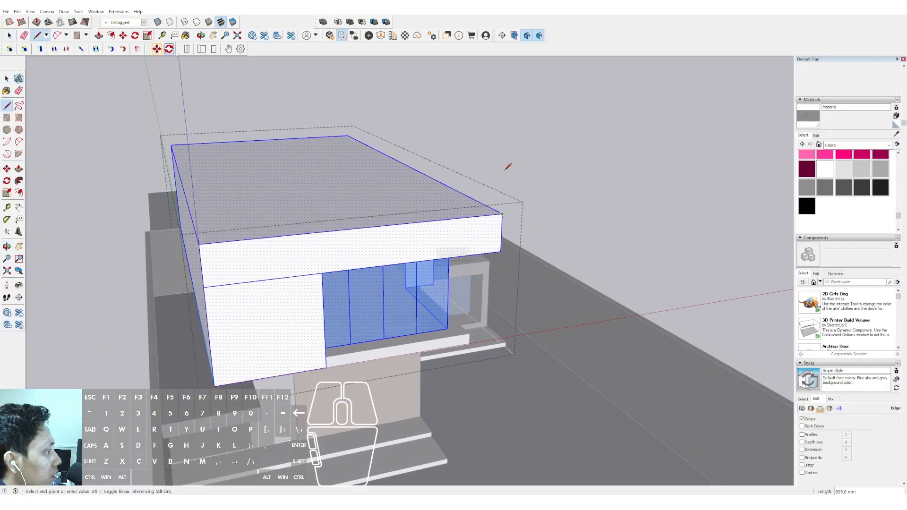
{"action": "left_click", "coordinate": [512, 159]}
{"action": "key", "text": "space"}
Move the helper line outward along the red axis so the roof corner slants beyond the facade
{"action": "scroll", "coordinate": [509, 222], "scroll_direction": "up", "scroll_amount": 3}
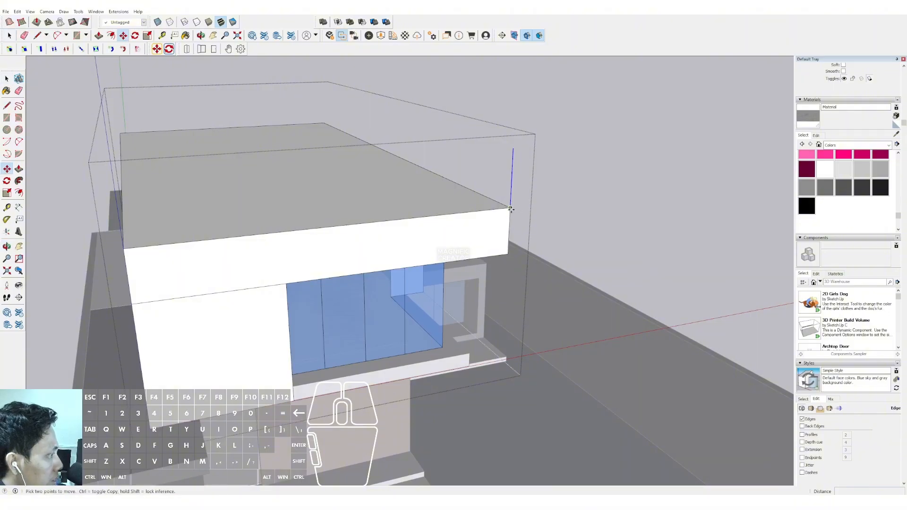
{"action": "left_click", "coordinate": [510, 208]}
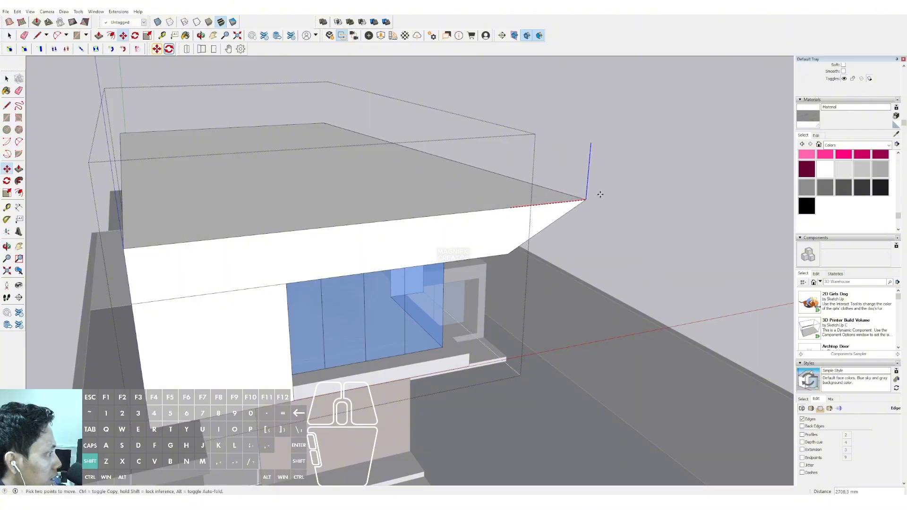
{"action": "left_click", "coordinate": [628, 195]}
{"action": "key", "text": "space"}
Draw another vertical helper line at the roof's slanted tip and move it back inward along the red axis to shorten the overhang
{"action": "middle_click_drag", "start_coordinate": [434, 151], "coordinate": [436, 243]}
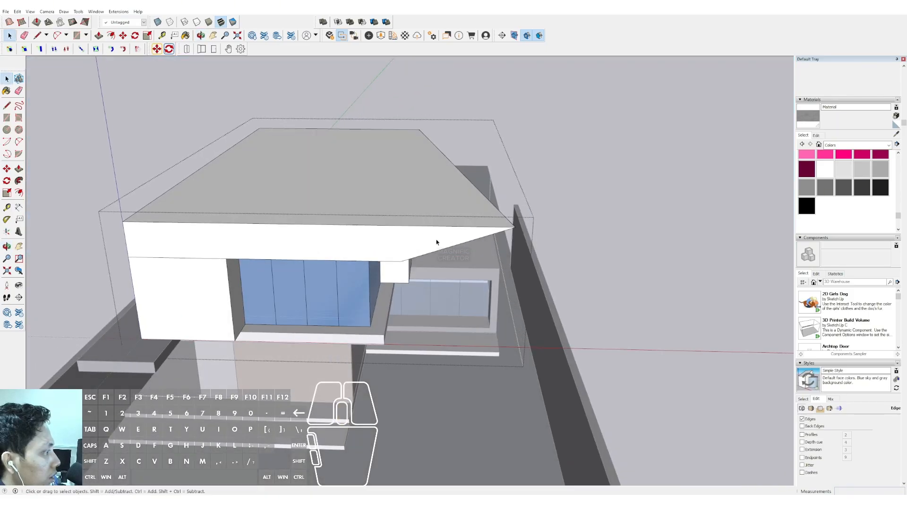
{"action": "key", "text": "l"}
{"action": "left_click", "coordinate": [522, 157]}
{"action": "key", "text": "space"}
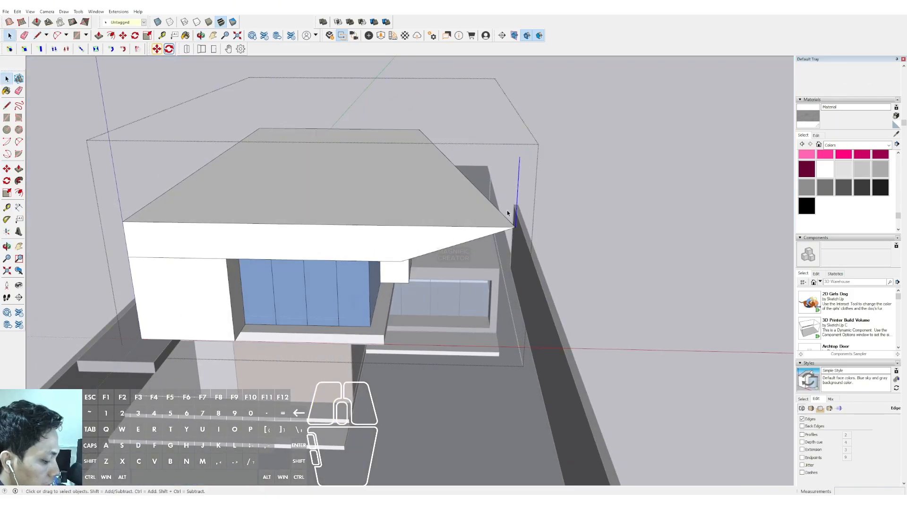
{"action": "left_click", "coordinate": [503, 228]}
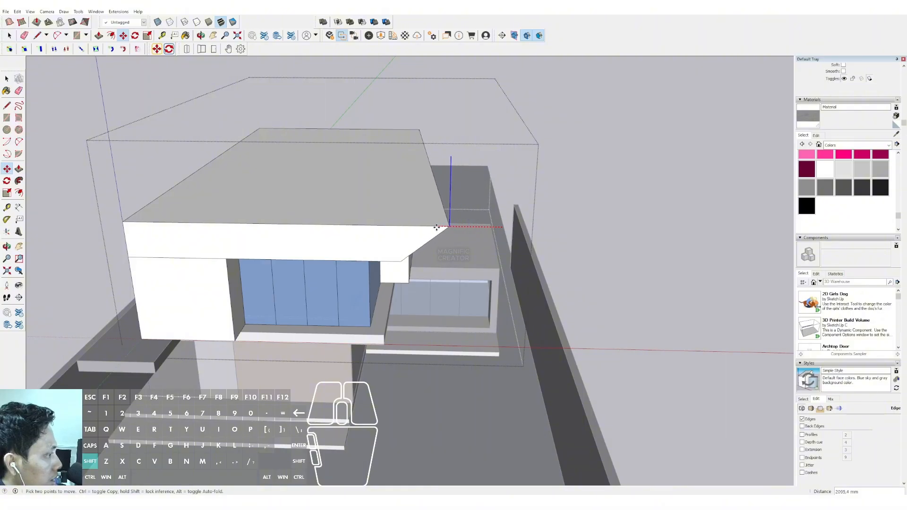
Inside the projecting floor slab's group, Push/Pull the underside downward to thicken the slab
{"action": "middle_click_drag", "start_coordinate": [480, 197], "coordinate": [296, 211]}
{"action": "scroll", "coordinate": [402, 276], "scroll_direction": "up", "scroll_amount": 3}
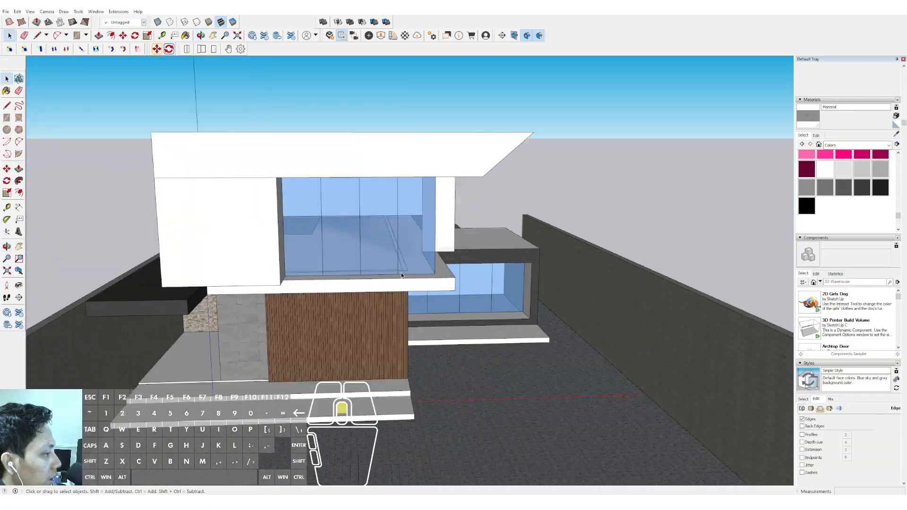
{"action": "middle_click_drag", "start_coordinate": [402, 276], "coordinate": [371, 180]}
{"action": "scroll", "coordinate": [403, 203], "scroll_direction": "up", "scroll_amount": 3}
{"action": "double_click", "coordinate": [402, 202]}
{"action": "left_click", "coordinate": [408, 203]}
{"action": "key", "text": "v"}
{"action": "left_click", "coordinate": [406, 203]}
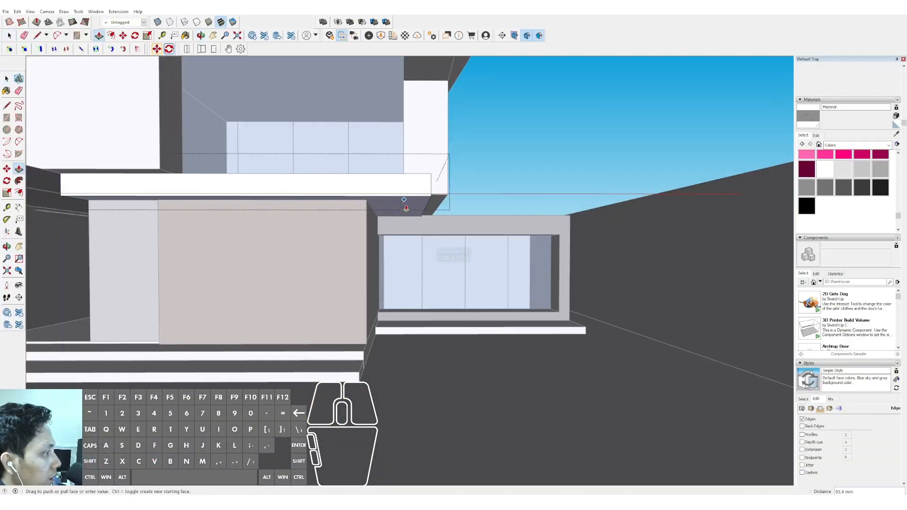
{"action": "left_click", "coordinate": [433, 208]}
{"action": "key", "text": "space"}
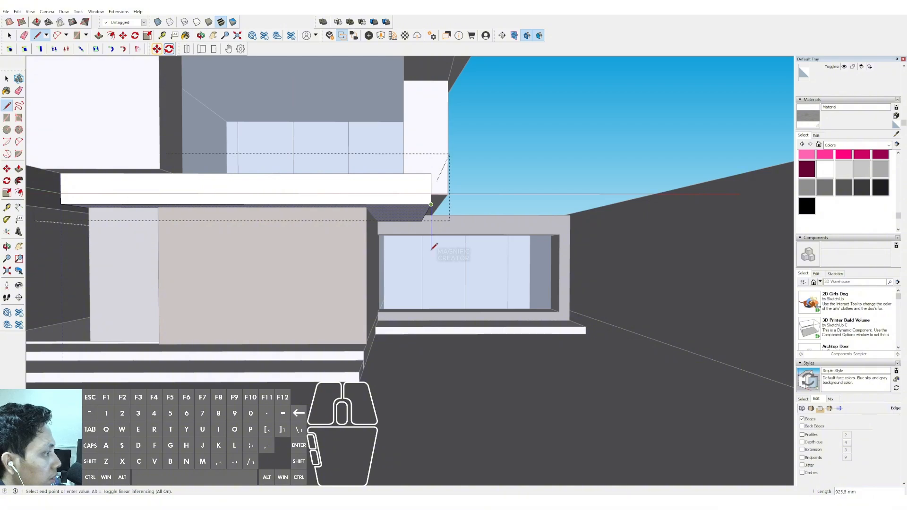
Draw a vertical helper line at the floor slab's lower outer corner and move it outward to slant the slab's end
{"action": "key", "text": "space"}
{"action": "left_click_drag", "start_coordinate": [431, 243], "coordinate": [426, 259]}
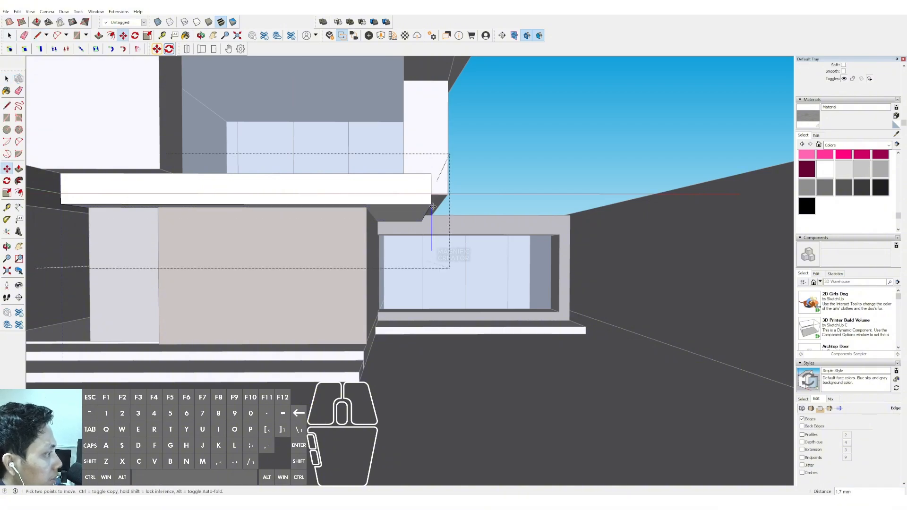
{"action": "key", "text": "space"}
Inside the dark entrance canopy's group, move its outer vertical corner edge along the red axis into the boundary wall
{"action": "middle_click_drag", "start_coordinate": [488, 214], "coordinate": [295, 298]}
{"action": "scroll", "coordinate": [333, 232], "scroll_direction": "up", "scroll_amount": 3}
{"action": "middle_click_drag", "start_coordinate": [295, 298], "coordinate": [350, 168], "text": "shift"}
{"action": "scroll", "coordinate": [280, 231], "scroll_direction": "up", "scroll_amount": 2}
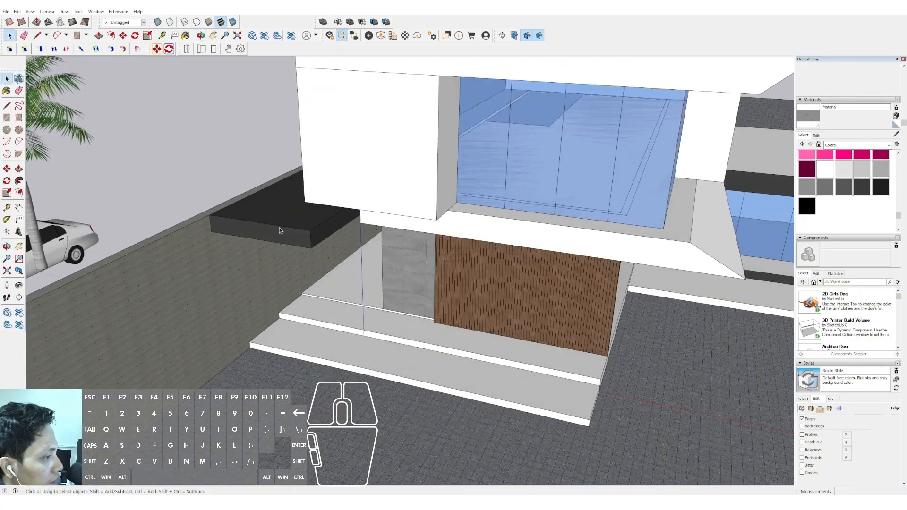
{"action": "triple_click", "coordinate": [279, 231]}
{"action": "left_click", "coordinate": [221, 240]}
{"action": "scroll", "coordinate": [220, 240], "scroll_direction": "up", "scroll_amount": 1}
{"action": "middle_click_drag", "start_coordinate": [220, 240], "coordinate": [205, 234]}
{"action": "key", "text": "m"}
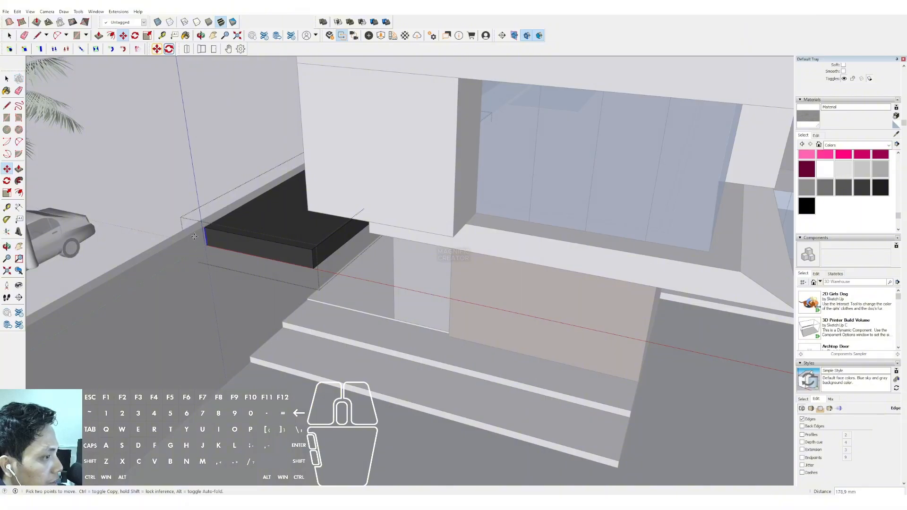
{"action": "left_click", "coordinate": [147, 266], "text": "shift"}
{"action": "key", "text": "space"}
{"action": "scroll", "coordinate": [277, 240], "scroll_direction": "down", "scroll_amount": 2}
{"action": "middle_click_drag", "start_coordinate": [277, 240], "coordinate": [231, 175]}
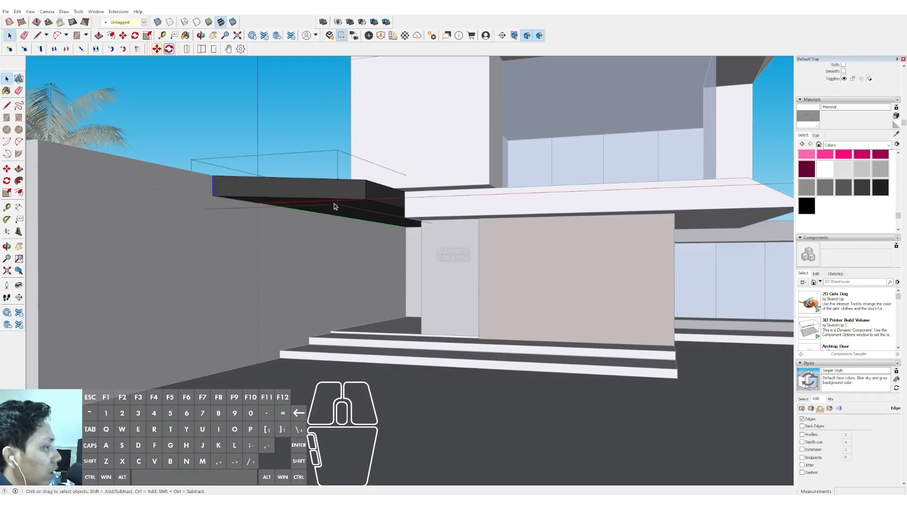
{"action": "scroll", "coordinate": [333, 203], "scroll_direction": "down", "scroll_amount": 2}
{"action": "left_click", "coordinate": [306, 178]}
Sample the vertical wood slat material from the ground-floor front wall
{"action": "scroll", "coordinate": [429, 197], "scroll_direction": "down", "scroll_amount": 1, "text": "shift"}
{"action": "scroll", "coordinate": [429, 199], "scroll_direction": "down", "scroll_amount": 1, "text": "shift"}
{"action": "mouse_move", "coordinate": [429, 199]}
{"action": "middle_mouse_down", "text": "shift"}
{"action": "mouse_move", "coordinate": [392, 223]}
{"action": "mouse_move", "coordinate": [437, 214]}
{"action": "middle_mouse_up", "text": "shift"}
{"action": "left_click", "coordinate": [897, 136]}
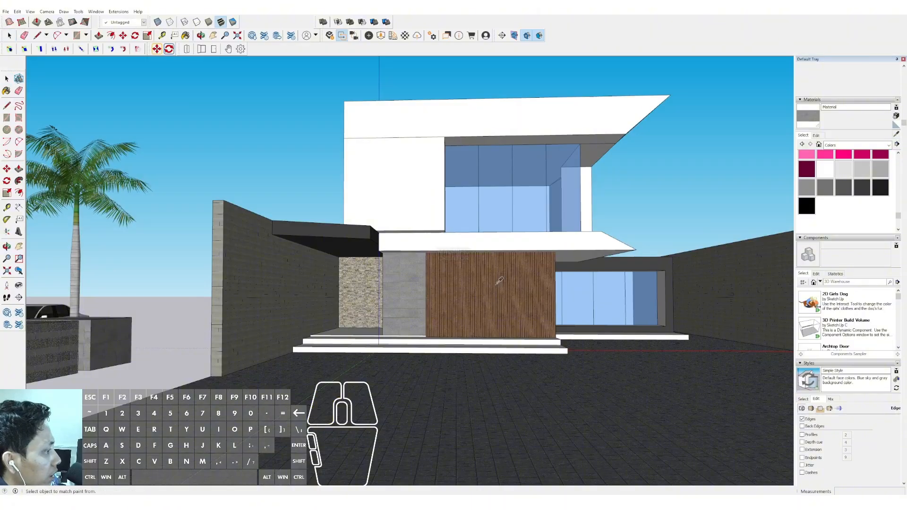
{"action": "left_click", "coordinate": [487, 272]}
Inside the entrance canopy's group, offset the underside's outline inward to leave a narrow border
{"action": "scroll", "coordinate": [325, 247], "scroll_direction": "up", "scroll_amount": 3}
{"action": "key", "text": "space"}
{"action": "double_click", "coordinate": [335, 237]}
{"action": "left_click", "coordinate": [337, 239]}
{"action": "scroll", "coordinate": [378, 250], "scroll_direction": "up", "scroll_amount": 2}
{"action": "key", "text": "f"}
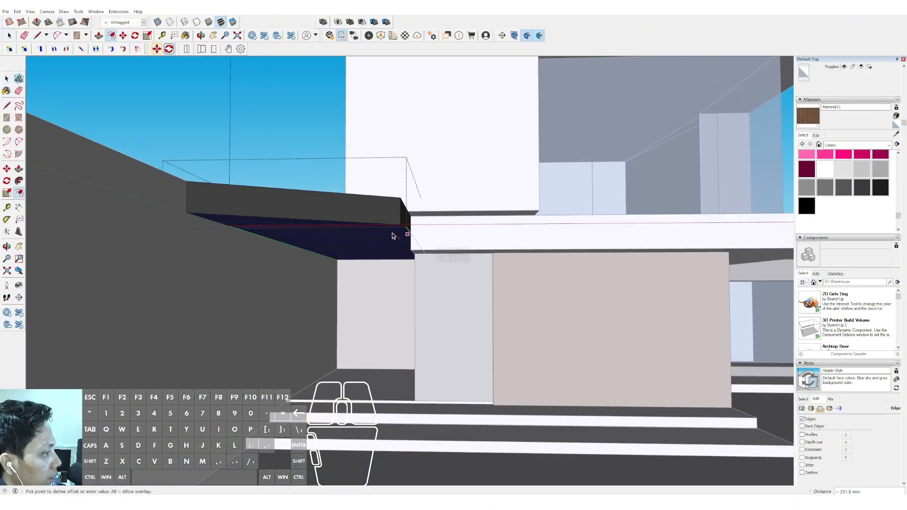
{"action": "left_click", "coordinate": [402, 233]}
{"action": "left_click", "coordinate": [402, 233]}
Paint the inner face of the canopy's underside with the sampled wood material
{"action": "key", "text": "space"}
{"action": "left_click", "coordinate": [383, 241]}
{"action": "key", "text": "b"}
{"action": "left_click", "coordinate": [378, 236]}
{"action": "key", "text": "space"}
{"action": "scroll", "coordinate": [371, 245], "scroll_direction": "down", "scroll_amount": 8}
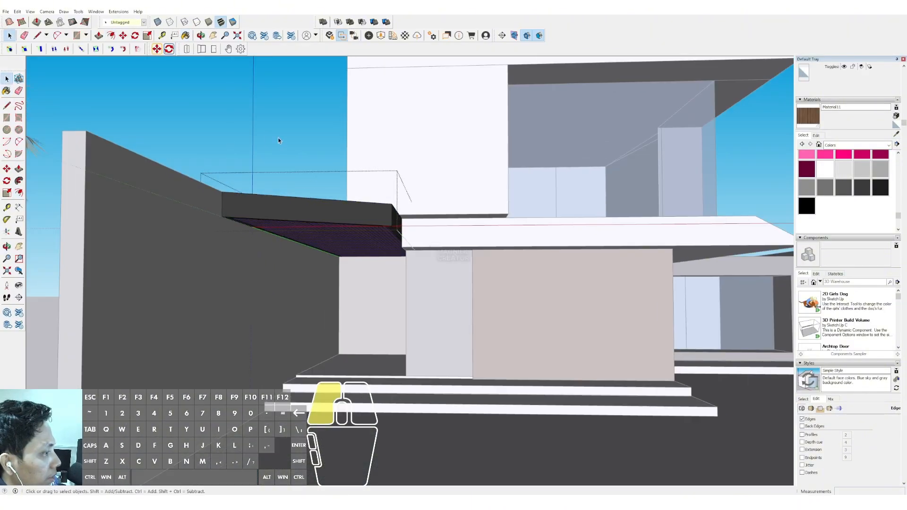
{"action": "middle_click_drag", "start_coordinate": [365, 263], "coordinate": [276, 296]}
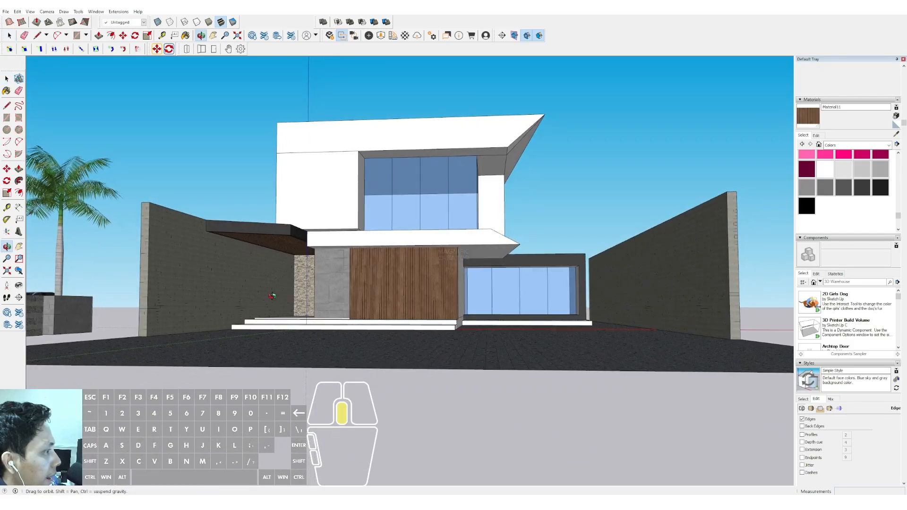
Inside the upper volume's group, draw a vertical dividing line on the front wall and Push/Pull the underside face above the floor slab
{"action": "scroll", "coordinate": [333, 210], "scroll_direction": "up", "scroll_amount": 2}
{"action": "middle_click_drag", "start_coordinate": [333, 210], "coordinate": [325, 152]}
{"action": "scroll", "coordinate": [325, 236], "scroll_direction": "up", "scroll_amount": 3}
{"action": "left_click", "coordinate": [325, 230]}
{"action": "middle_click_drag", "start_coordinate": [324, 216], "coordinate": [328, 158]}
{"action": "scroll", "coordinate": [355, 239], "scroll_direction": "up", "scroll_amount": 1}
{"action": "key", "text": "l"}
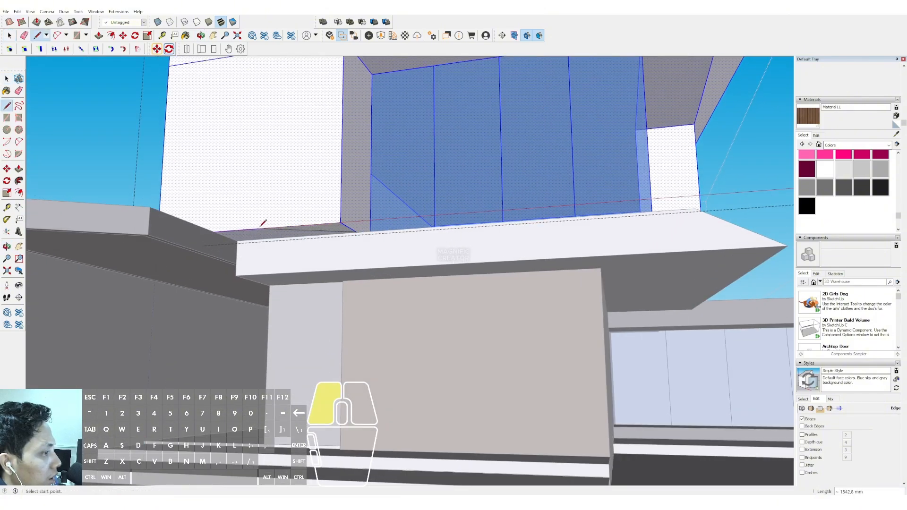
{"action": "key", "text": "space"}
{"action": "left_click", "coordinate": [330, 229]}
{"action": "key", "text": "p"}
{"action": "left_click", "coordinate": [330, 229]}
Erase the leftover edge above the upper front wall and leave the group
{"action": "scroll", "coordinate": [359, 94], "scroll_direction": "down", "scroll_amount": 1}
{"action": "mouse_move", "coordinate": [359, 94]}
{"action": "middle_mouse_down", "text": "shift"}
{"action": "mouse_move", "coordinate": [361, 135]}
{"action": "mouse_move", "coordinate": [330, 221]}
{"action": "middle_mouse_up", "text": "shift"}
{"action": "left_click", "coordinate": [371, 108]}
{"action": "key", "text": "e"}
{"action": "left_click", "coordinate": [351, 104]}
{"action": "scroll", "coordinate": [330, 220], "scroll_direction": "down", "scroll_amount": 5}
{"action": "key", "text": "space"}
{"action": "left_click", "coordinate": [225, 199]}
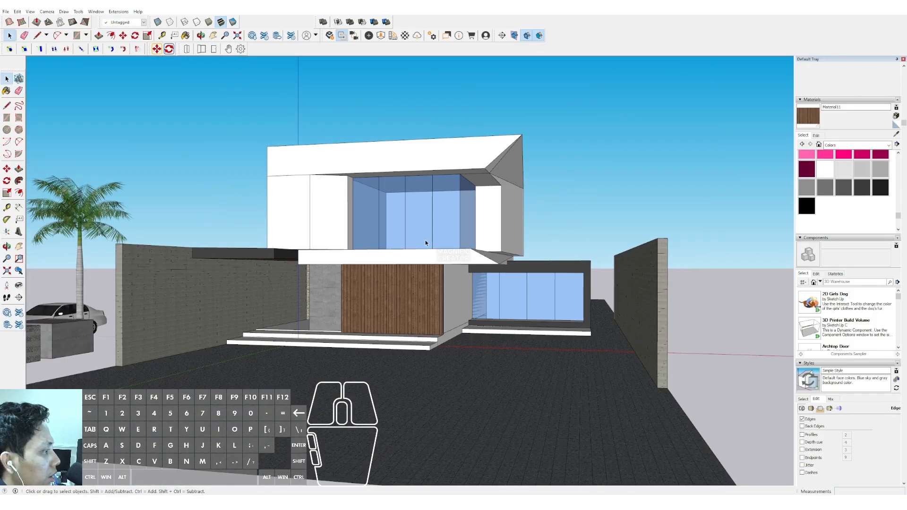
Sample the dark brown wood material from its sample block beside the house
{"action": "scroll", "coordinate": [450, 266], "scroll_direction": "down", "scroll_amount": 1}
{"action": "mouse_move", "coordinate": [426, 243]}
{"action": "middle_mouse_down"}
{"action": "mouse_move", "coordinate": [450, 265]}
{"action": "mouse_move", "coordinate": [416, 293]}
{"action": "mouse_move", "coordinate": [289, 341]}
{"action": "mouse_move", "coordinate": [277, 334]}
{"action": "middle_mouse_up"}
{"action": "scroll", "coordinate": [482, 271], "scroll_direction": "down", "scroll_amount": 2}
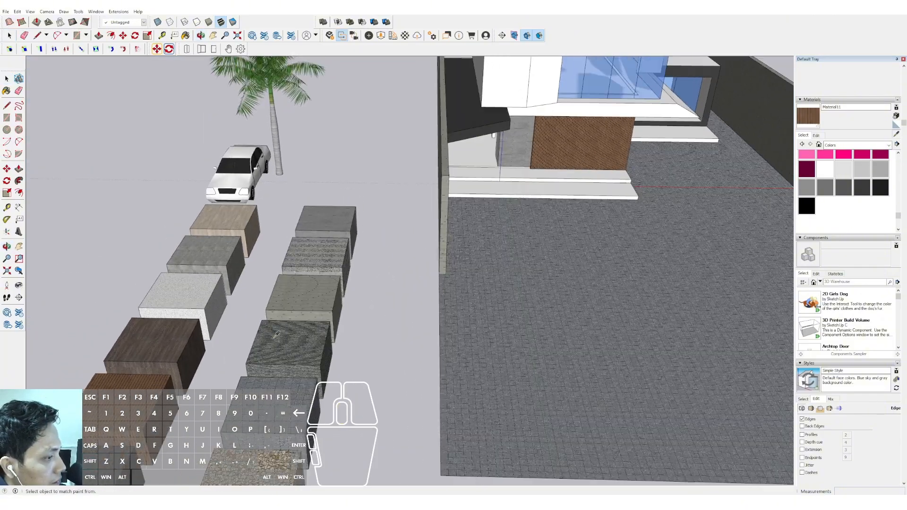
{"action": "left_click", "coordinate": [156, 340], "text": "alt"}
Paint the front wall strip beside the upper glazed recess and the recess's adjoining side face with the dark wood
{"action": "mouse_move", "coordinate": [378, 326]}
{"action": "middle_mouse_down"}
{"action": "mouse_move", "coordinate": [428, 195]}
{"action": "mouse_move", "coordinate": [393, 189]}
{"action": "mouse_move", "coordinate": [379, 172]}
{"action": "middle_mouse_up"}
{"action": "scroll", "coordinate": [441, 213], "scroll_direction": "up", "scroll_amount": 3}
{"action": "key", "text": "space"}
{"action": "double_click", "coordinate": [384, 188]}
{"action": "left_click", "coordinate": [390, 175]}
{"action": "key", "text": "b"}
{"action": "left_click", "coordinate": [390, 174]}
{"action": "scroll", "coordinate": [382, 159], "scroll_direction": "up", "scroll_amount": 1}
{"action": "left_click", "coordinate": [382, 158]}
{"action": "scroll", "coordinate": [384, 159], "scroll_direction": "down", "scroll_amount": 2}
{"action": "key", "text": "space"}
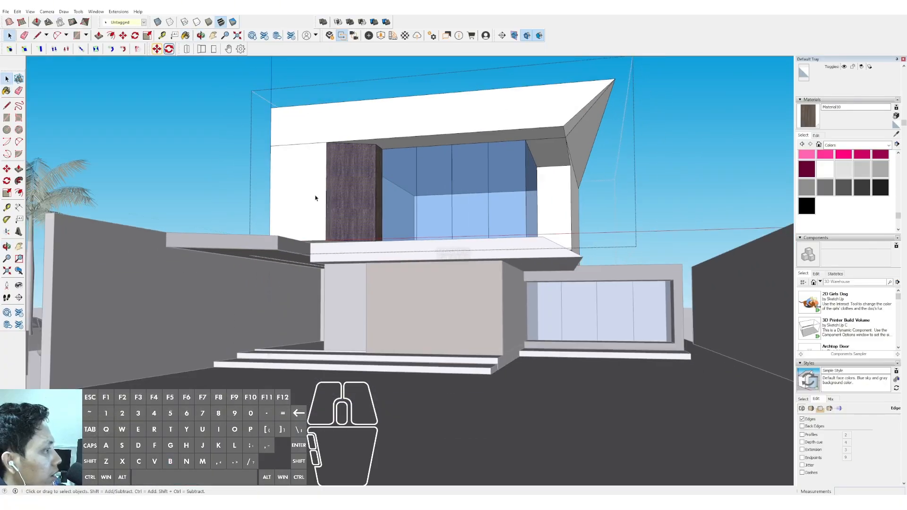
{"action": "key", "text": "Escape"}
Try to paint the narrow white wall on the other side of the upper glazing with the dark wood
{"action": "scroll", "coordinate": [415, 196], "scroll_direction": "down", "scroll_amount": 3}
{"action": "scroll", "coordinate": [511, 196], "scroll_direction": "up", "scroll_amount": 3}
{"action": "double_click", "coordinate": [535, 184]}
{"action": "left_click", "coordinate": [542, 203]}
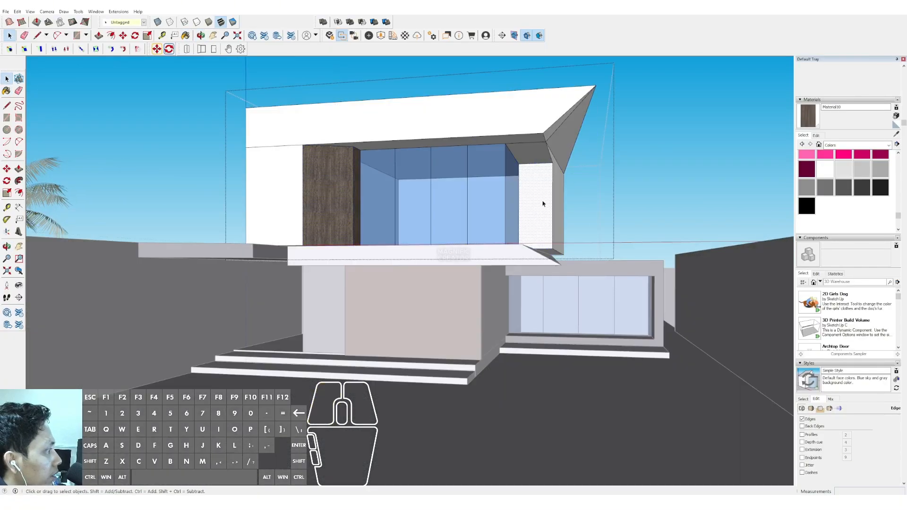
{"action": "key", "text": "b"}
{"action": "left_click", "coordinate": [543, 205]}
{"action": "key", "text": "space"}
{"action": "left_click", "coordinate": [625, 179]}
Examine the facade from the front at eye level, with the whole house and both boundary walls in frame
{"action": "scroll", "coordinate": [416, 227], "scroll_direction": "down", "scroll_amount": 3}
{"action": "middle_click_drag", "start_coordinate": [416, 227], "coordinate": [391, 240]}
{"action": "scroll", "coordinate": [470, 235], "scroll_direction": "up", "scroll_amount": 2}
{"action": "left_click", "coordinate": [412, 235]}
{"action": "left_click", "coordinate": [572, 209]}
{"action": "scroll", "coordinate": [427, 242], "scroll_direction": "down", "scroll_amount": 2}
{"action": "scroll", "coordinate": [462, 225], "scroll_direction": "up", "scroll_amount": 2}
{"action": "scroll", "coordinate": [461, 226], "scroll_direction": "down", "scroll_amount": 1}
{"action": "scroll", "coordinate": [407, 246], "scroll_direction": "down", "scroll_amount": 2}
{"action": "scroll", "coordinate": [384, 236], "scroll_direction": "up", "scroll_amount": 1}
{"action": "scroll", "coordinate": [391, 240], "scroll_direction": "down", "scroll_amount": 1}
{"action": "middle_click_drag", "start_coordinate": [392, 239], "coordinate": [389, 237], "text": "shift"}
{"action": "scroll", "coordinate": [386, 238], "scroll_direction": "up", "scroll_amount": 1}
{"action": "scroll", "coordinate": [385, 241], "scroll_direction": "down", "scroll_amount": 2}
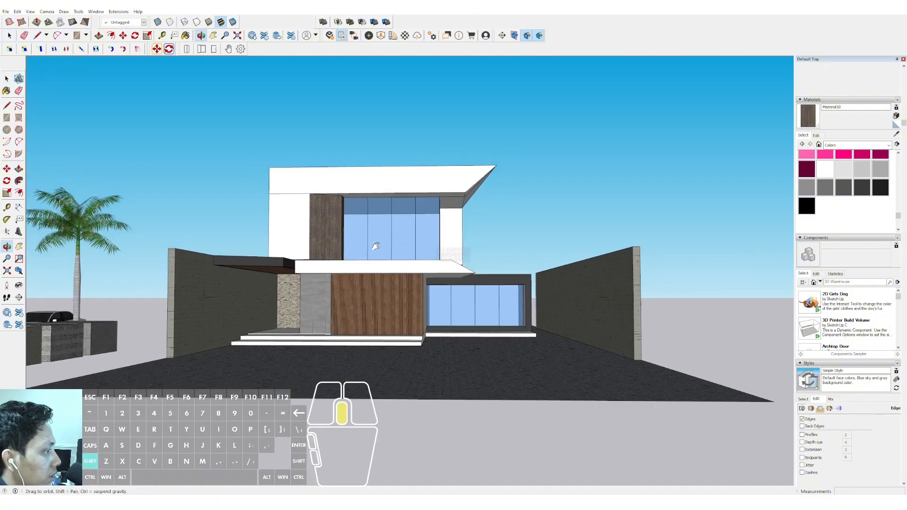
Capture a screenshot region around the whole house and paste it into a new Gemini prompt in the browser
{"action": "scroll", "coordinate": [378, 245], "scroll_direction": "up", "scroll_amount": 1}
{"action": "key", "text": "Print"}
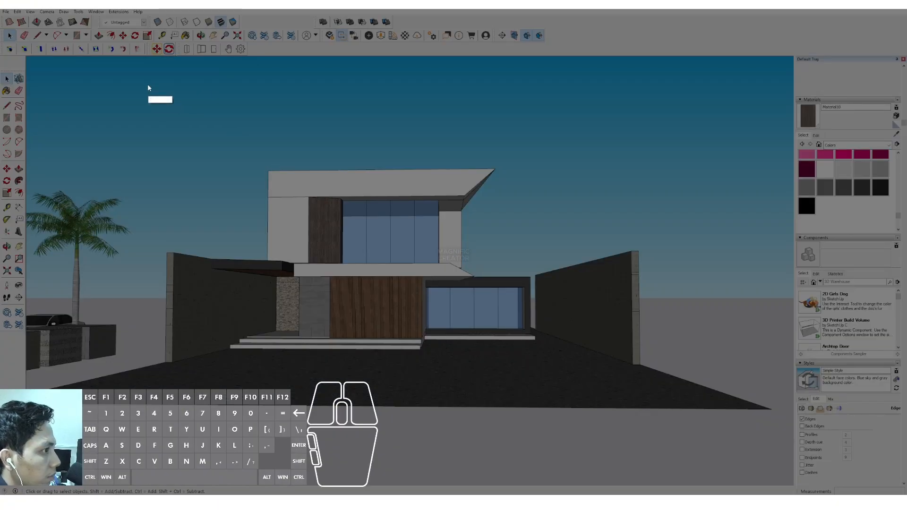
{"action": "left_click_drag", "start_coordinate": [141, 74], "coordinate": [657, 432]}
{"action": "left_click", "coordinate": [631, 441]}
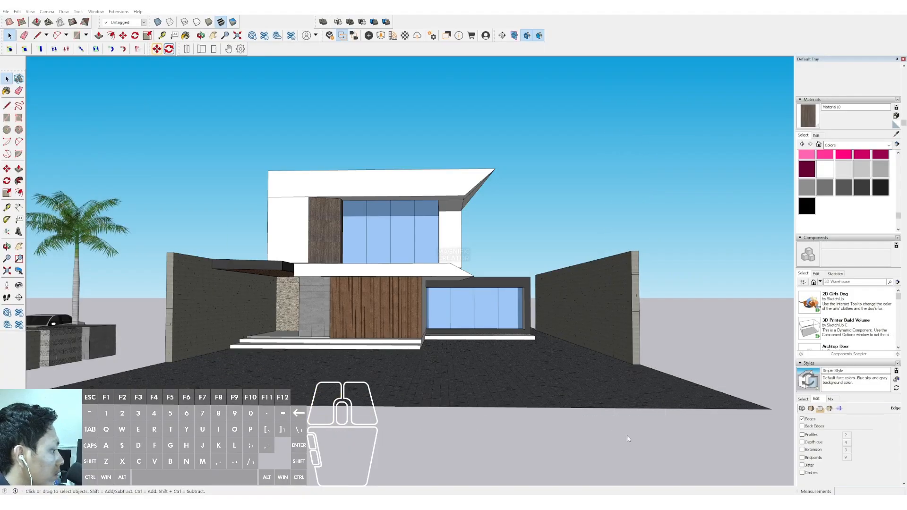
{"action": "left_click", "coordinate": [401, 502]}
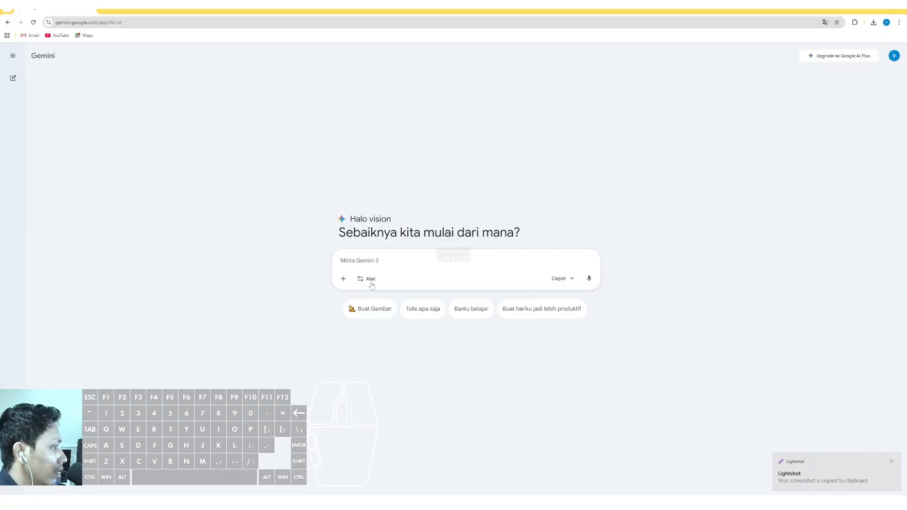
{"action": "key", "text": "ctrl+v"}
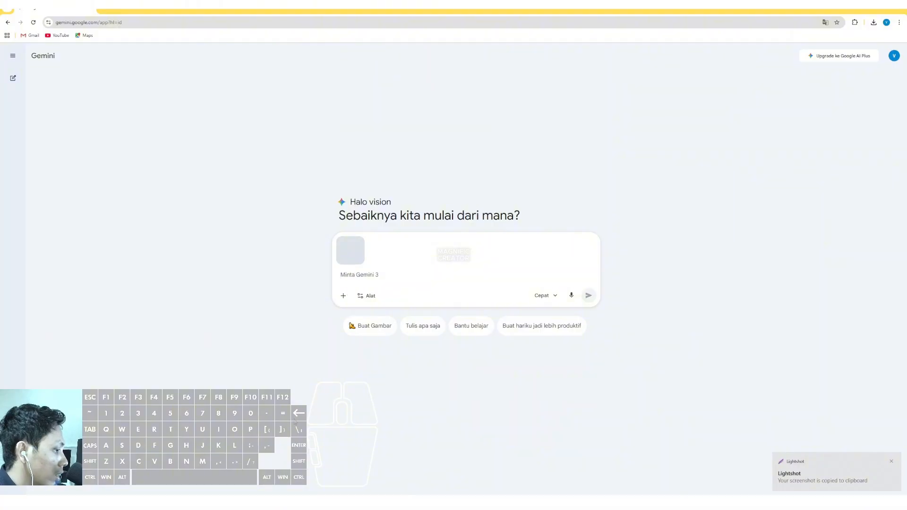
Switch to Notepad, delete the trailing lines of the rendering prompt, and copy the remaining text
{"action": "left_click", "coordinate": [281, 502]}
{"action": "left_click_drag", "start_coordinate": [563, 296], "coordinate": [463, 283]}
{"action": "key", "text": "BackSpace"}
{"action": "left_click_drag", "start_coordinate": [576, 273], "coordinate": [463, 193]}
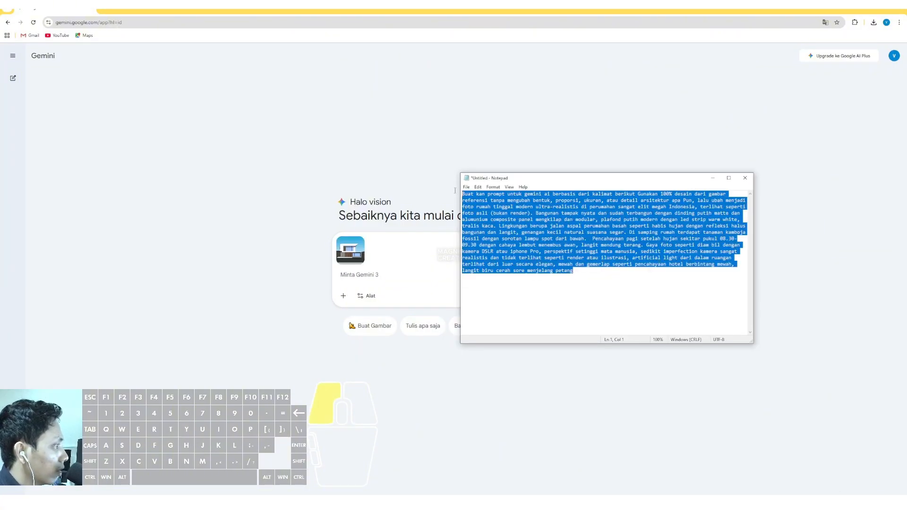
{"action": "right_click", "coordinate": [505, 219]}
{"action": "left_click", "coordinate": [522, 241]}
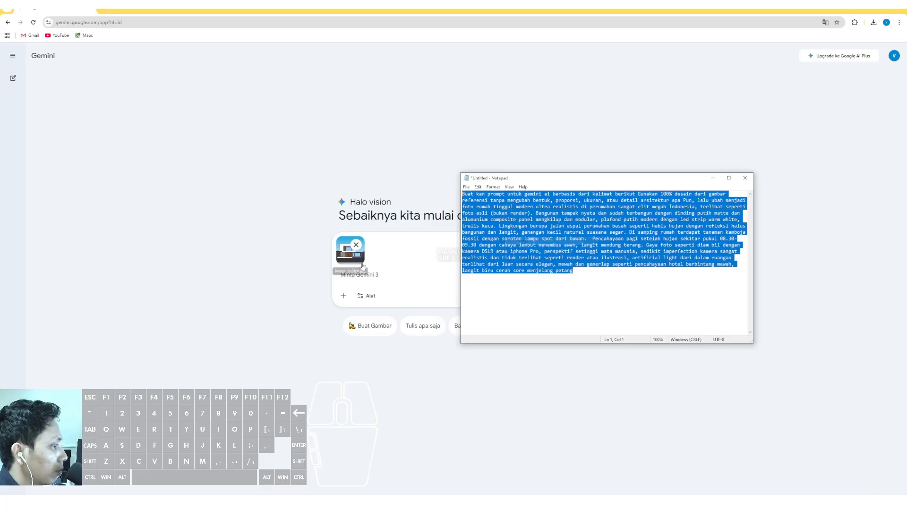
Paste the copied prompt below the house image in Gemini and choose Buat Gambar as the task
{"action": "left_click", "coordinate": [375, 274]}
{"action": "key", "text": "ctrl+v"}
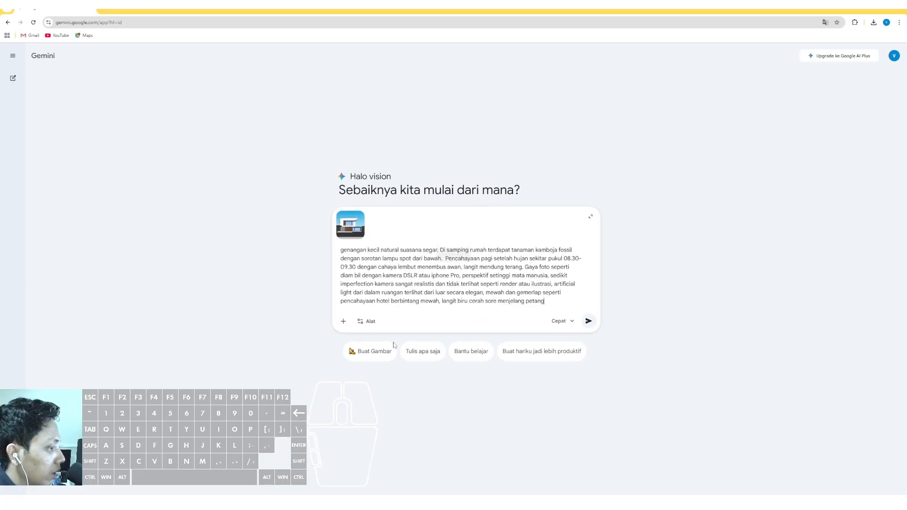
{"action": "left_click", "coordinate": [373, 355]}
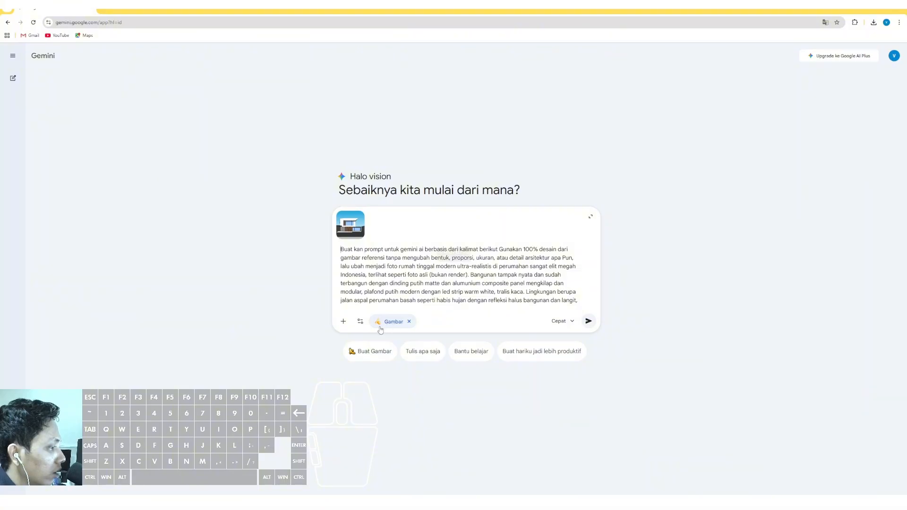
Submit the prompt with the house image and open the generated picture in the enlarged view
{"action": "left_click", "coordinate": [586, 322]}
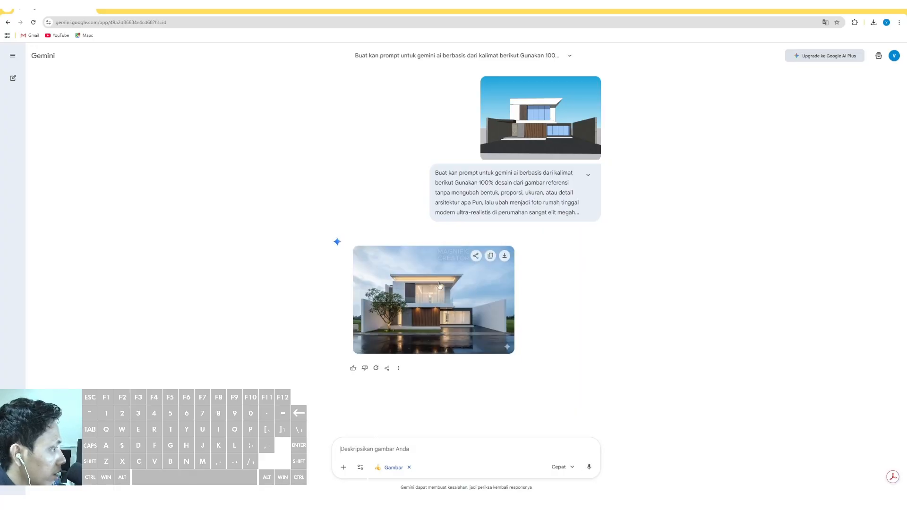
{"action": "left_click", "coordinate": [440, 285]}
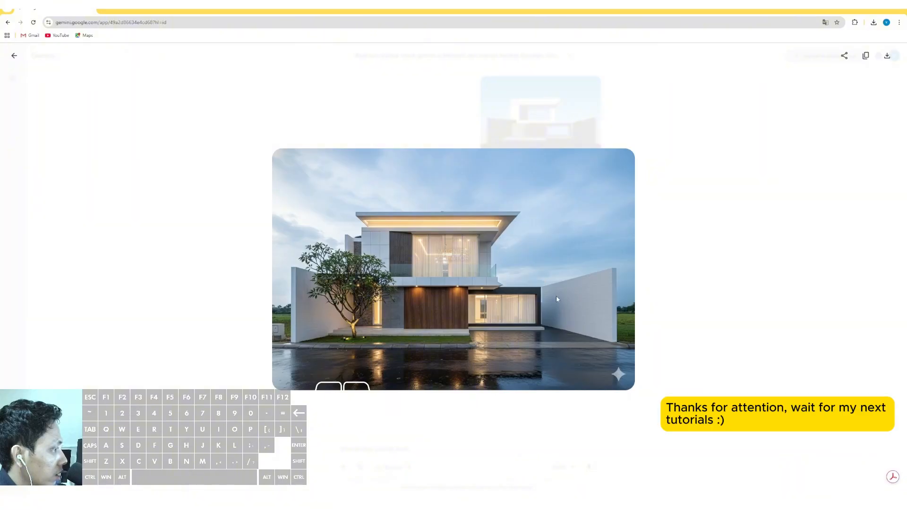